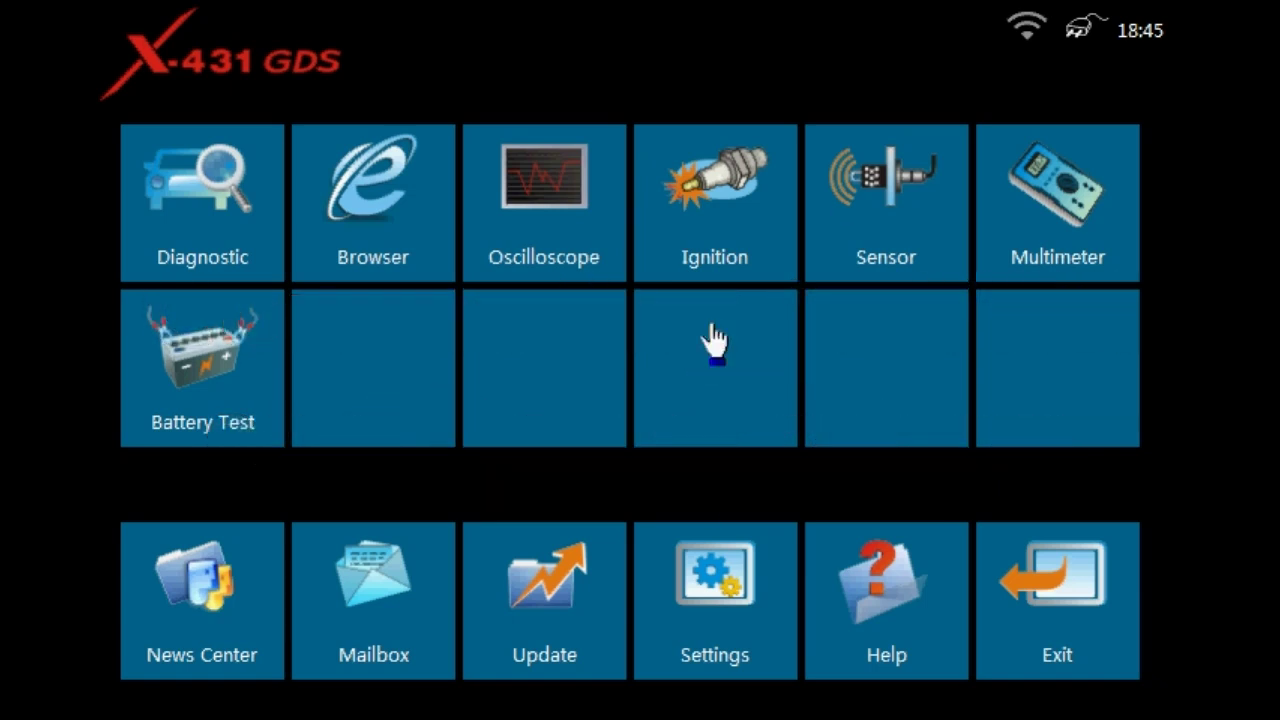
Connect the tool to the LAUNCHTECHUSA Wi-Fi network from the Wi-Fi settings.
click(716, 630)
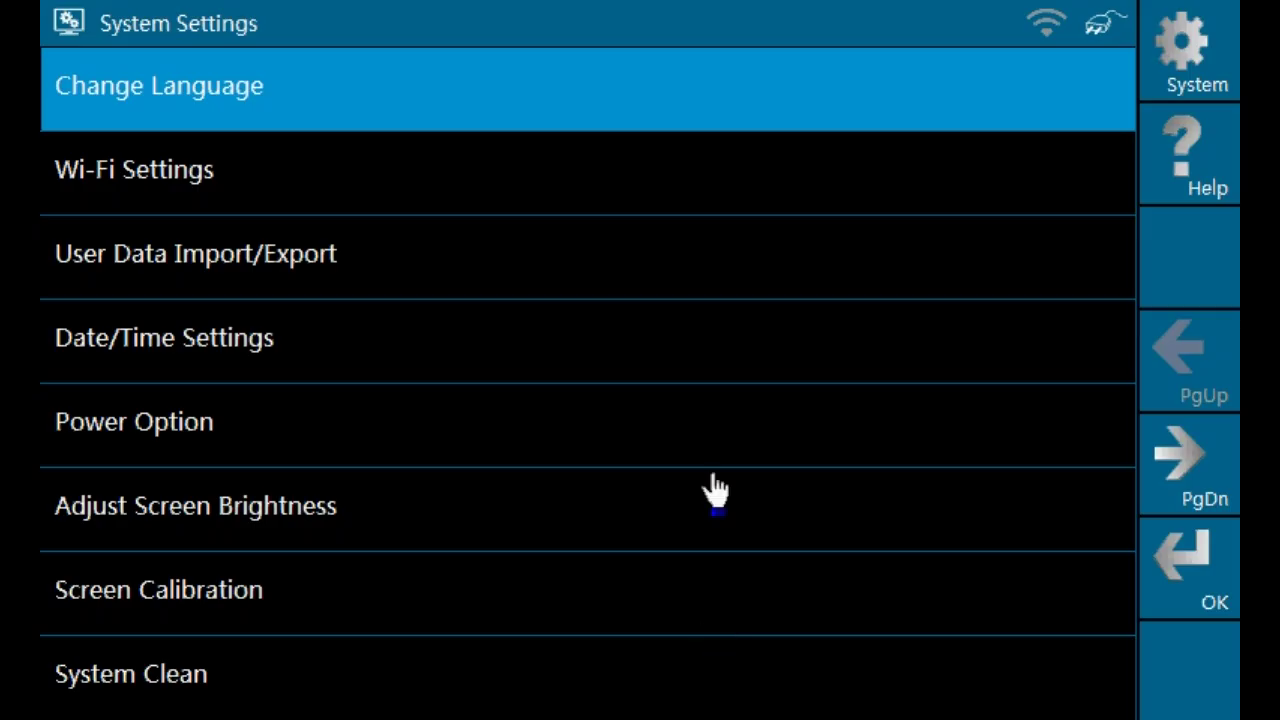
click(758, 195)
click(1178, 562)
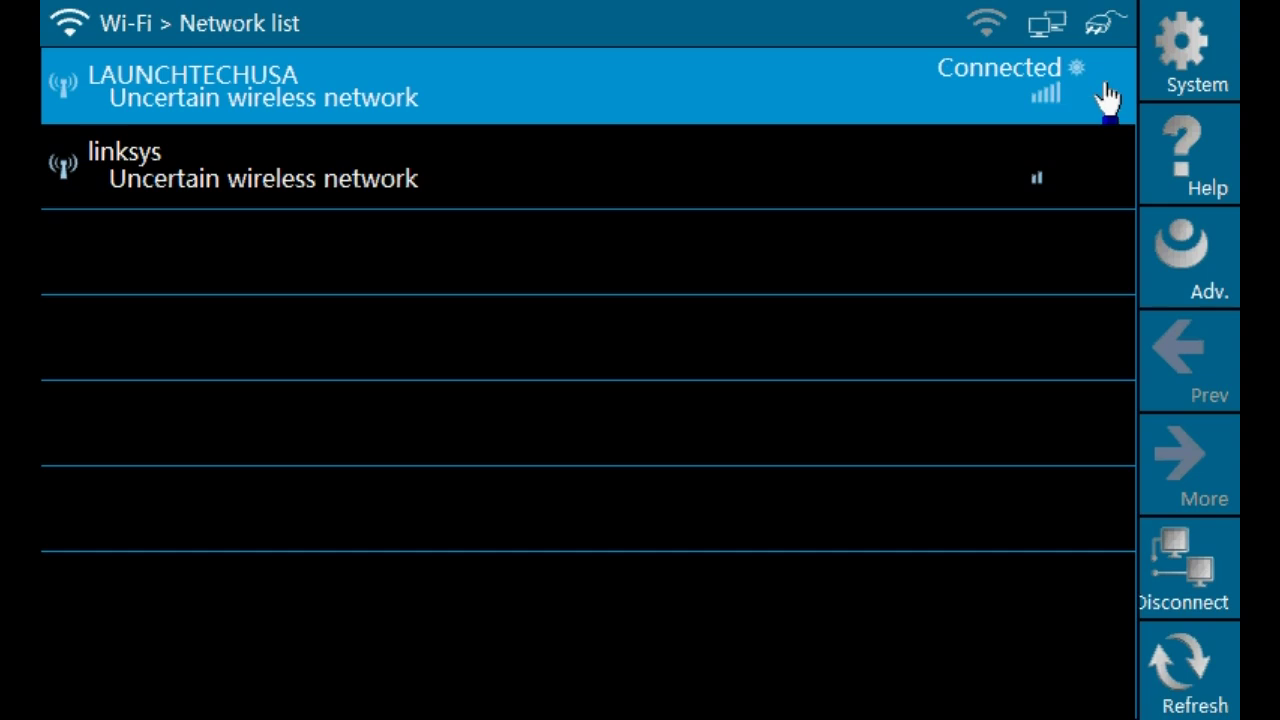
Use System > Exit Program twice to leave the Wi-Fi list and system settings.
click(1186, 48)
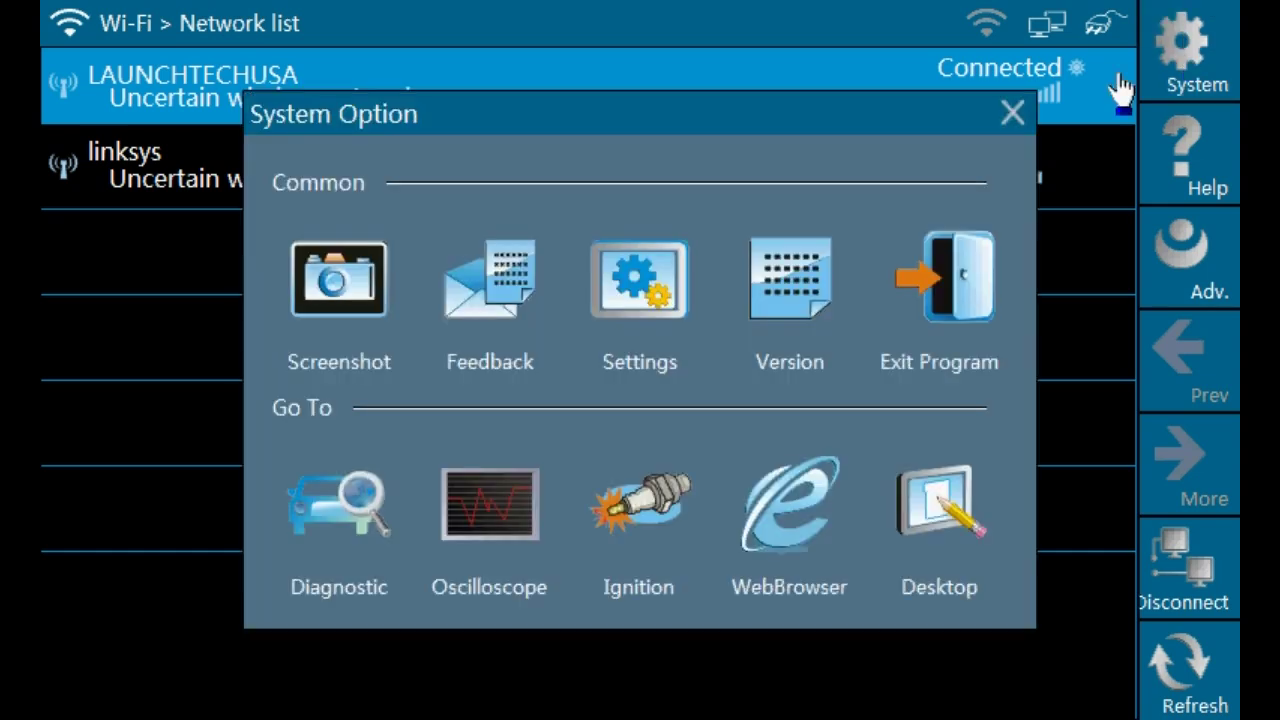
click(946, 282)
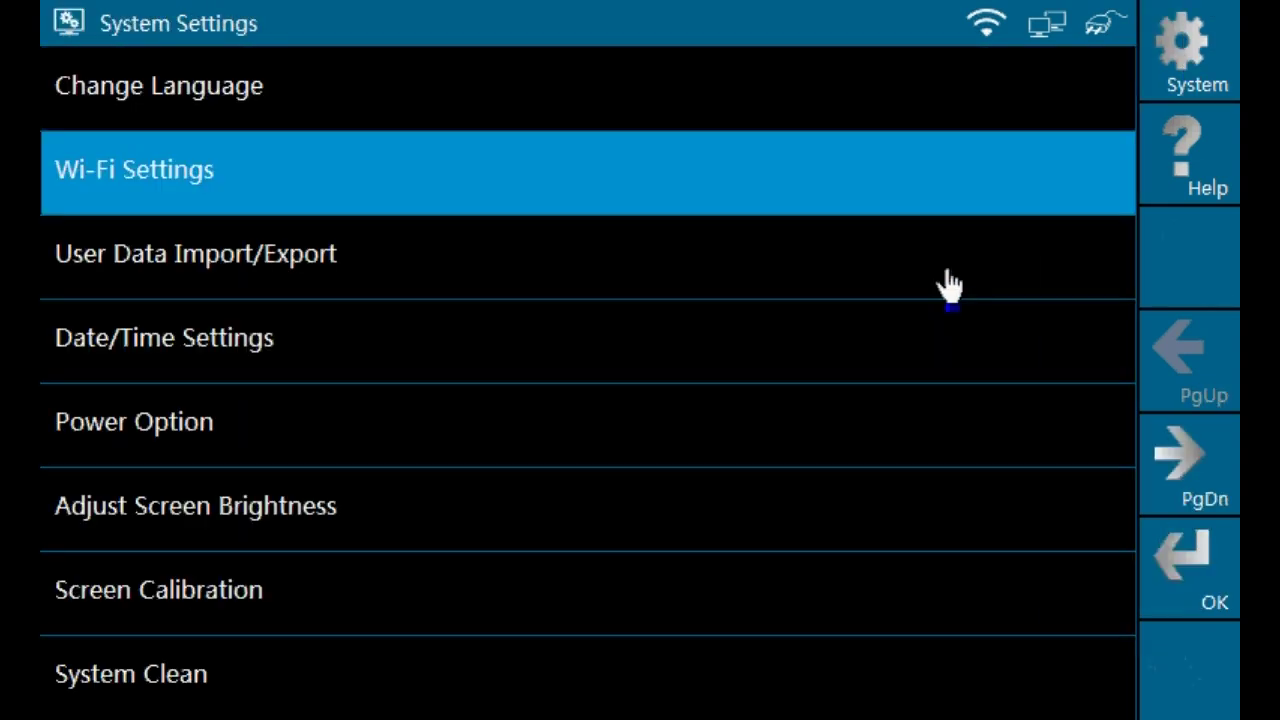
click(1178, 78)
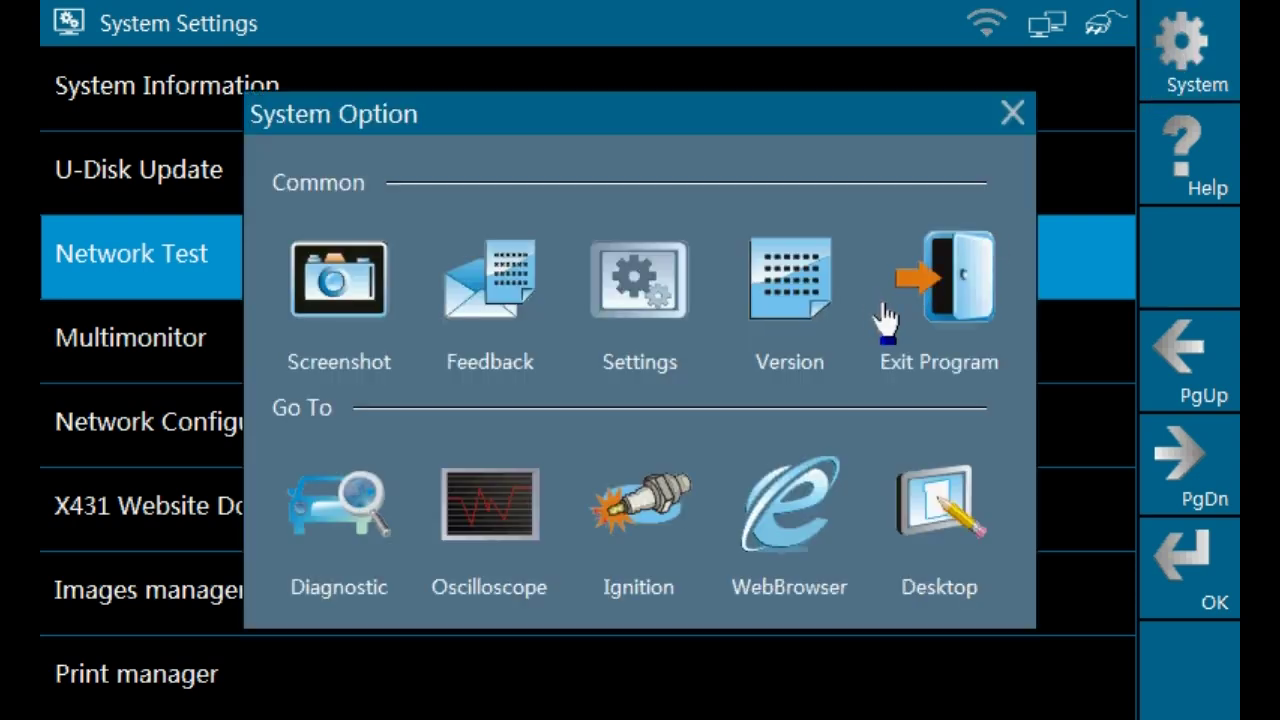
click(948, 288)
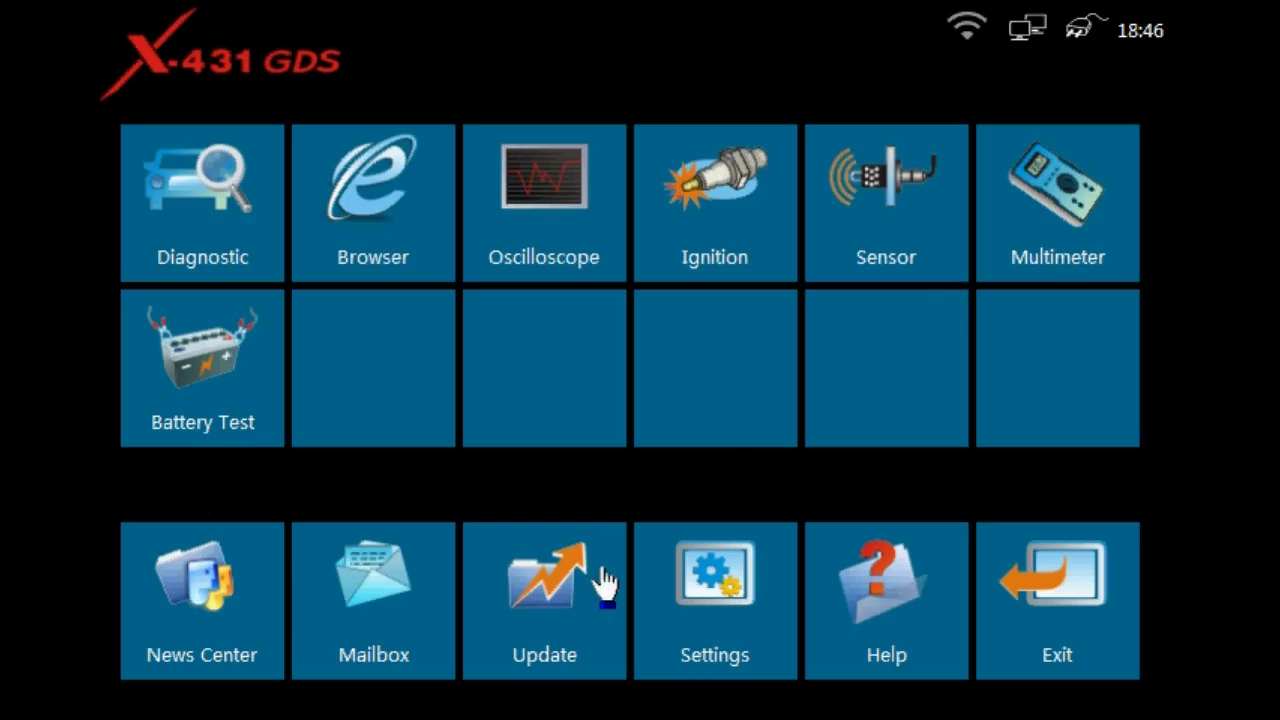
Start Update, dismiss the not-registered notice, page through the X431 Website terms and agree.
click(565, 610)
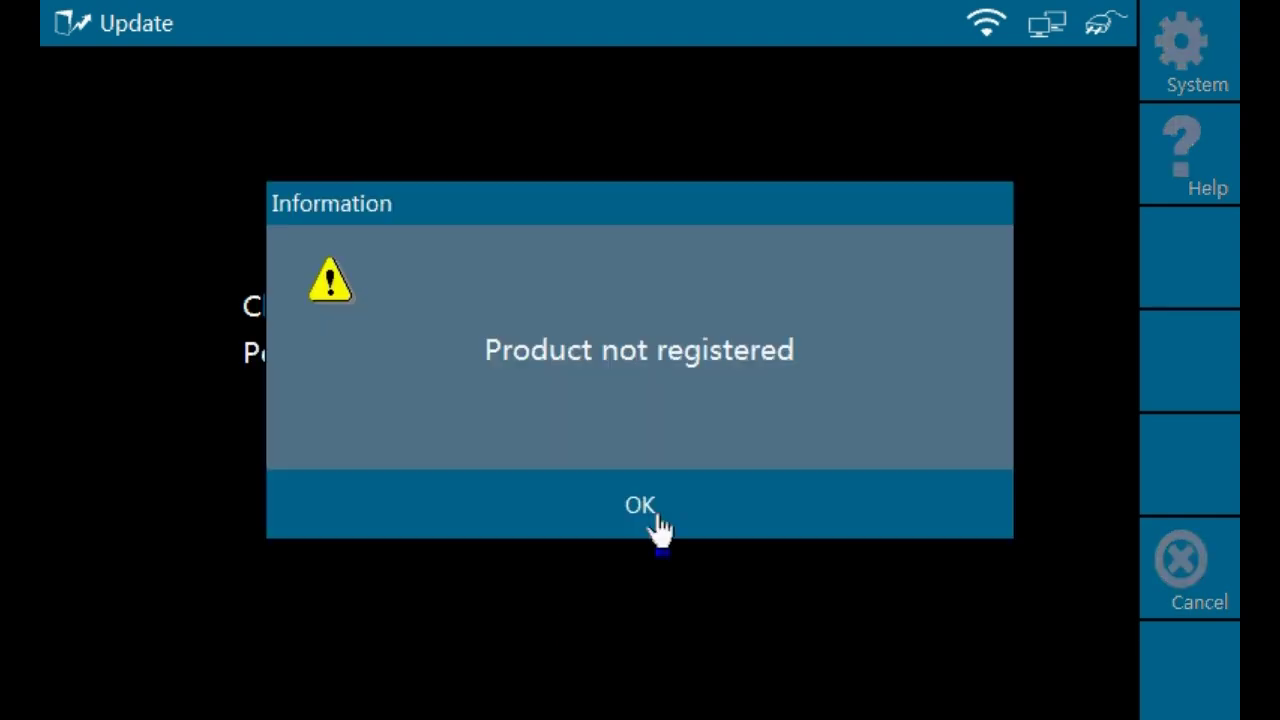
click(656, 510)
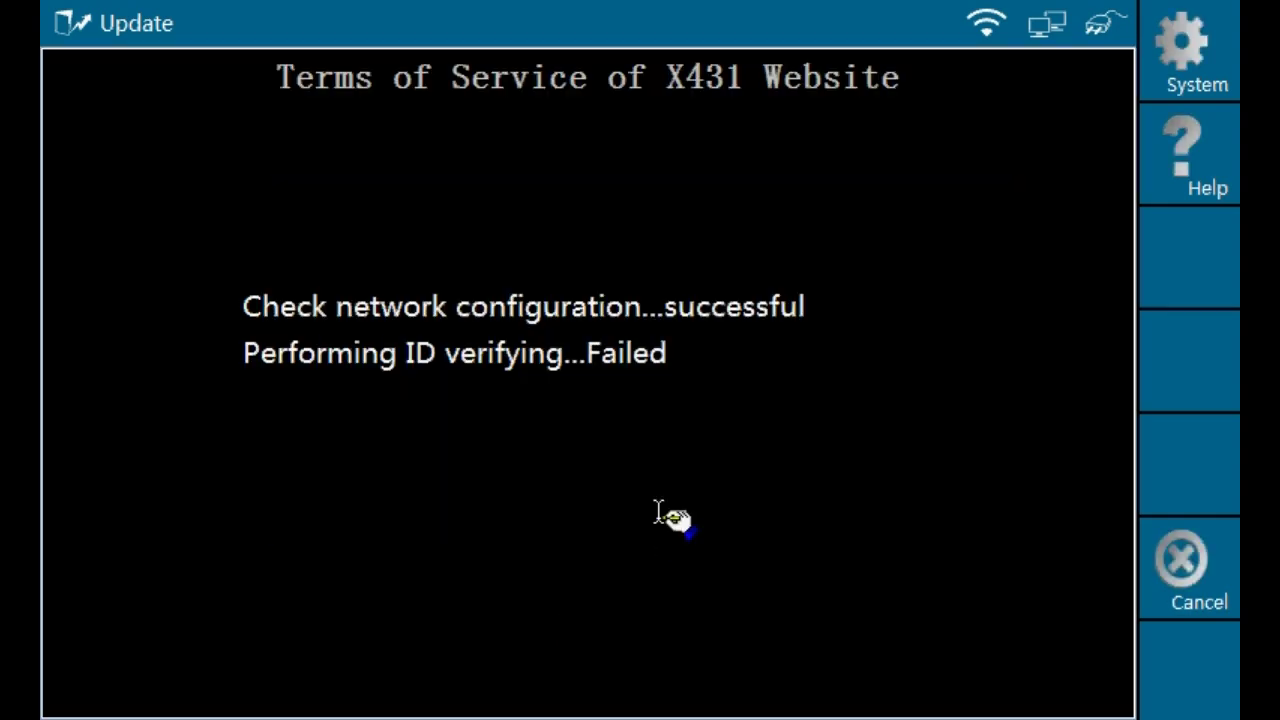
click(1178, 489)
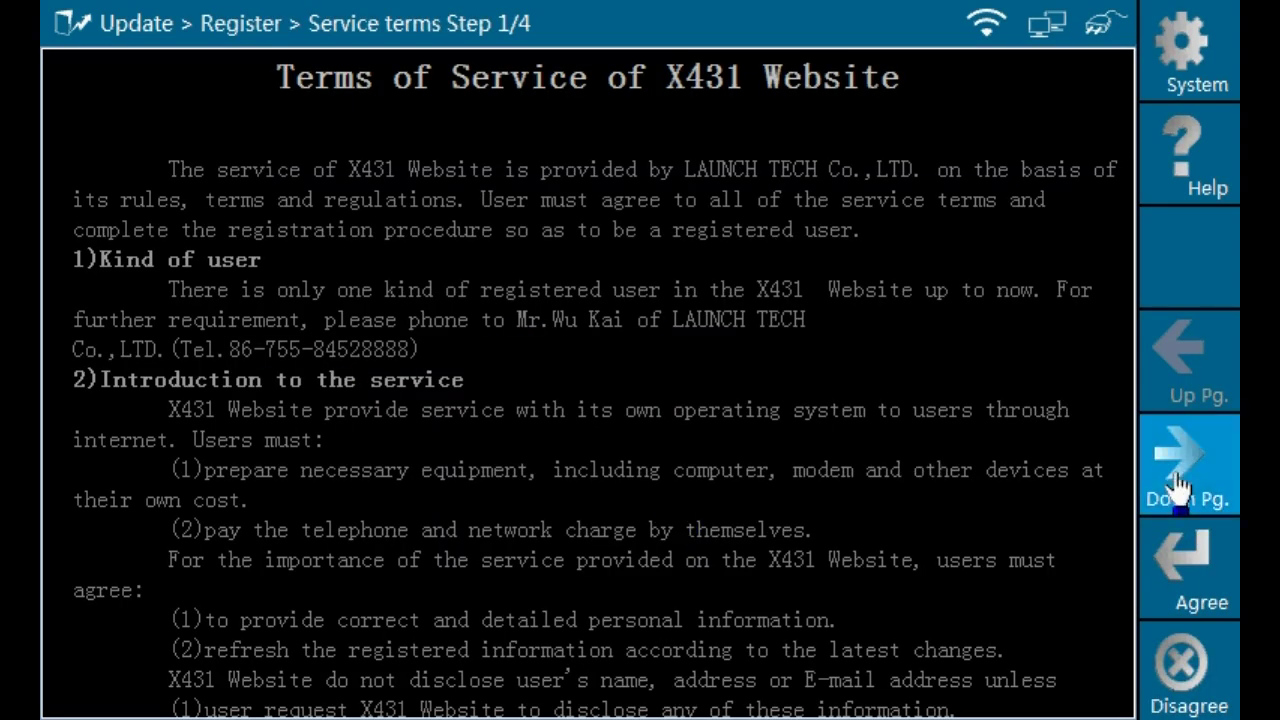
click(1178, 489)
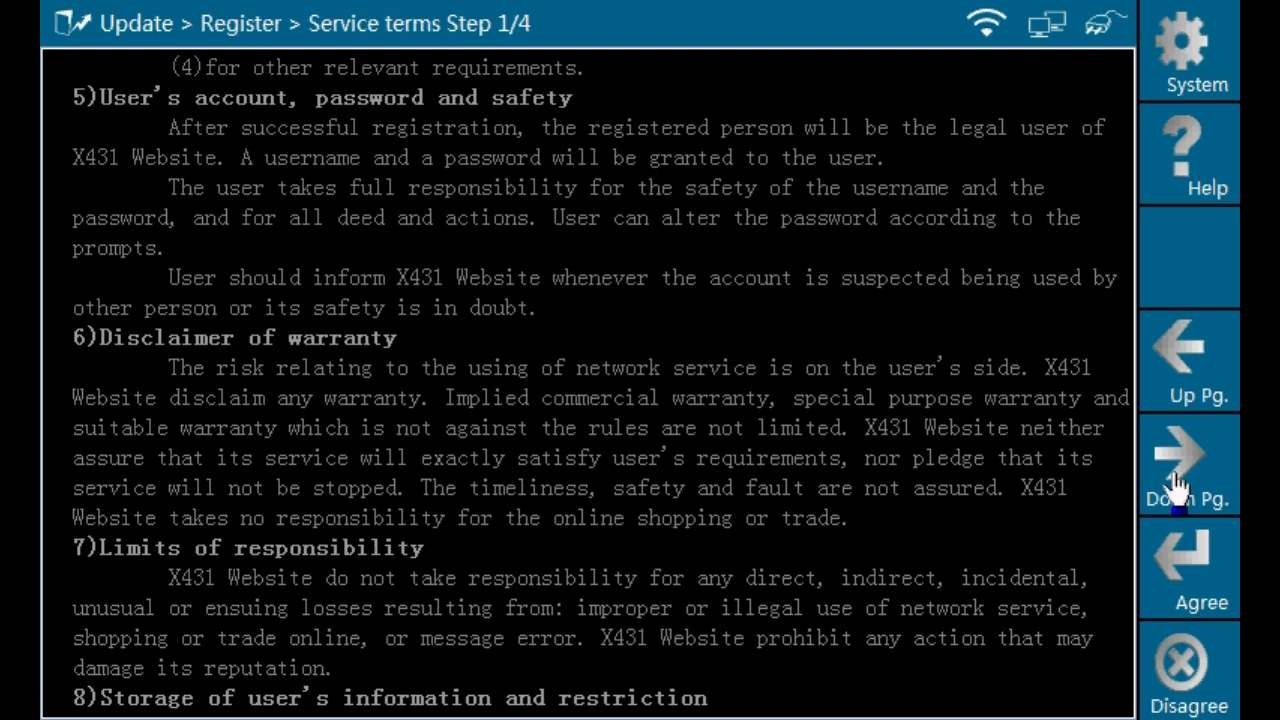
click(1178, 489)
click(1178, 489)
click(1178, 489)
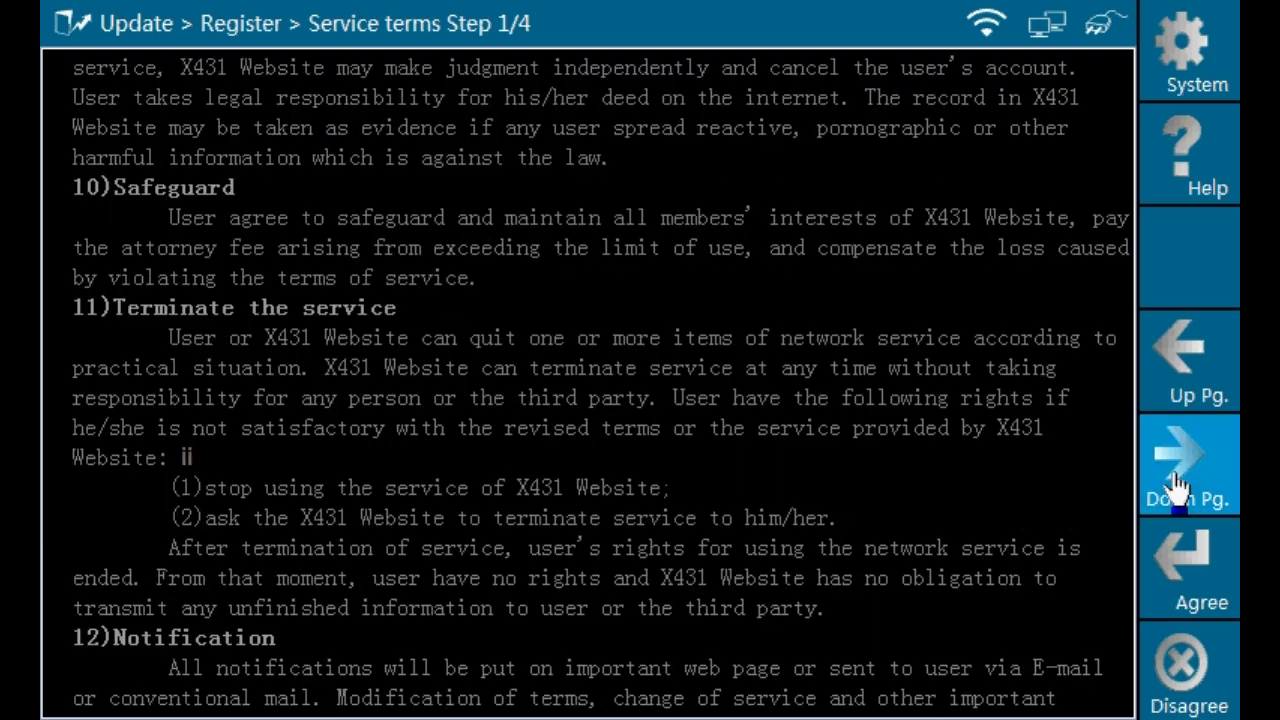
click(1178, 489)
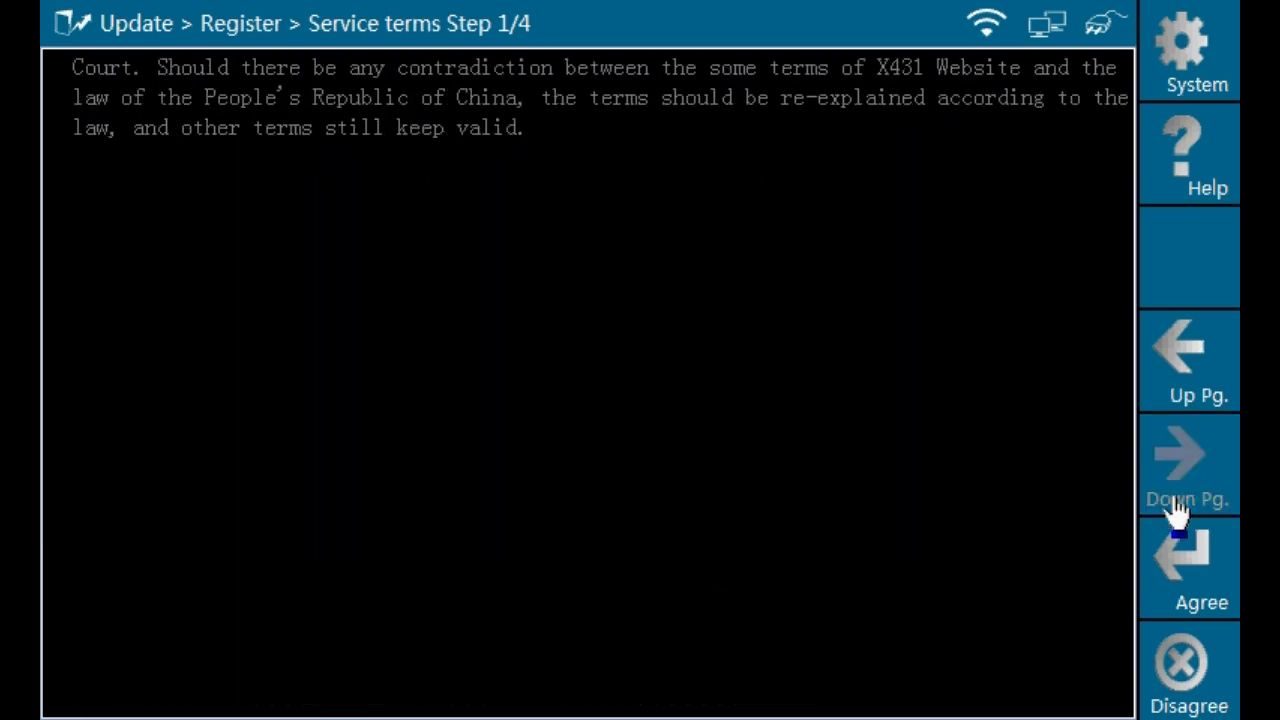
click(1180, 570)
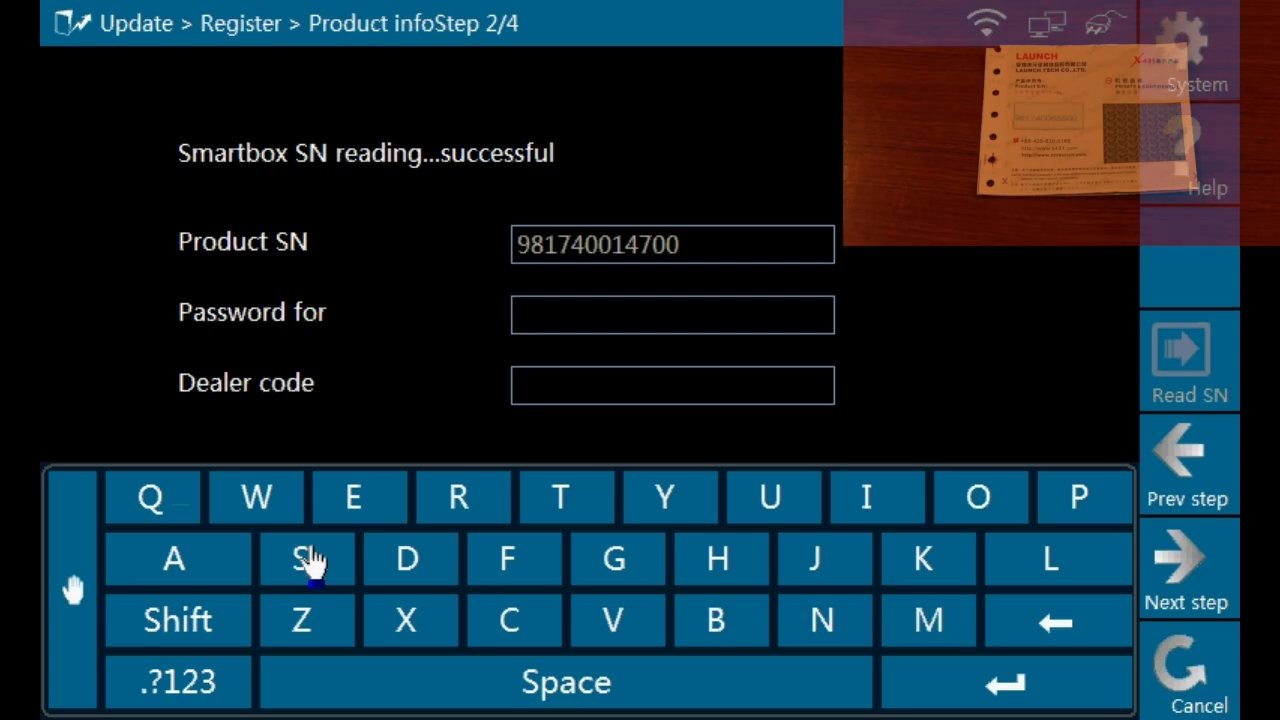
Enter the product password using the digit keyboard.
click(193, 681)
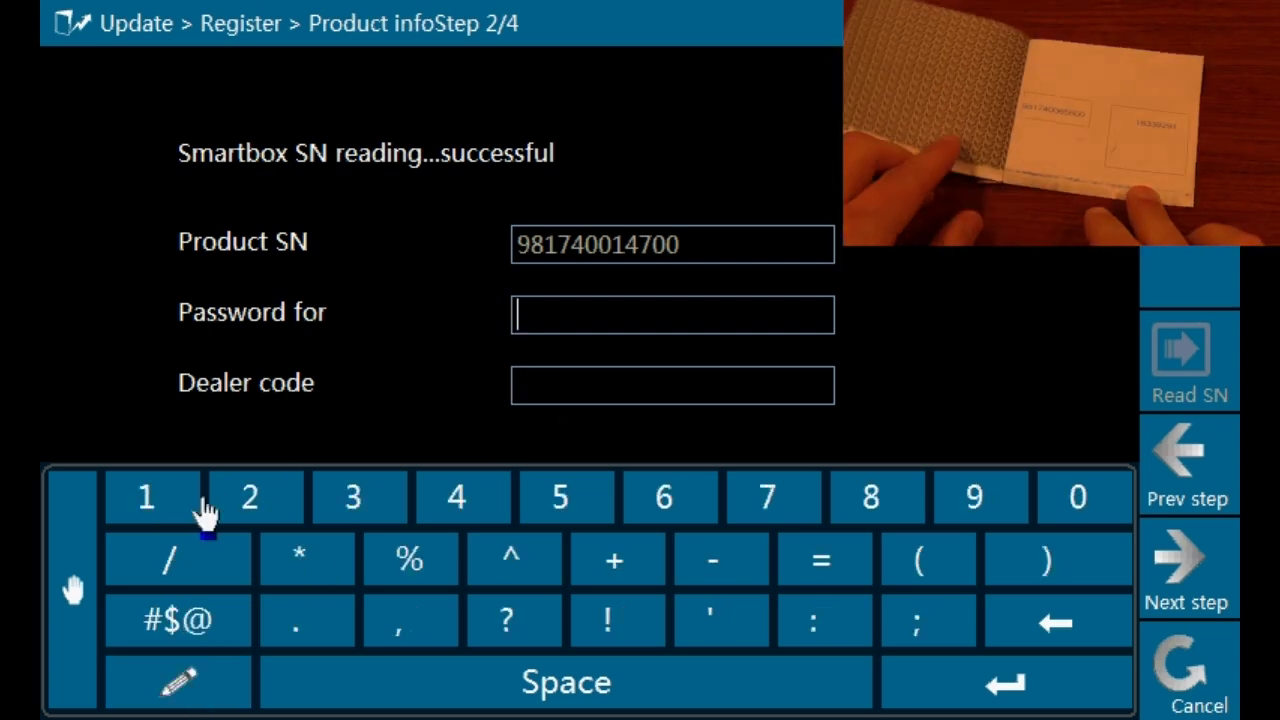
click(971, 505)
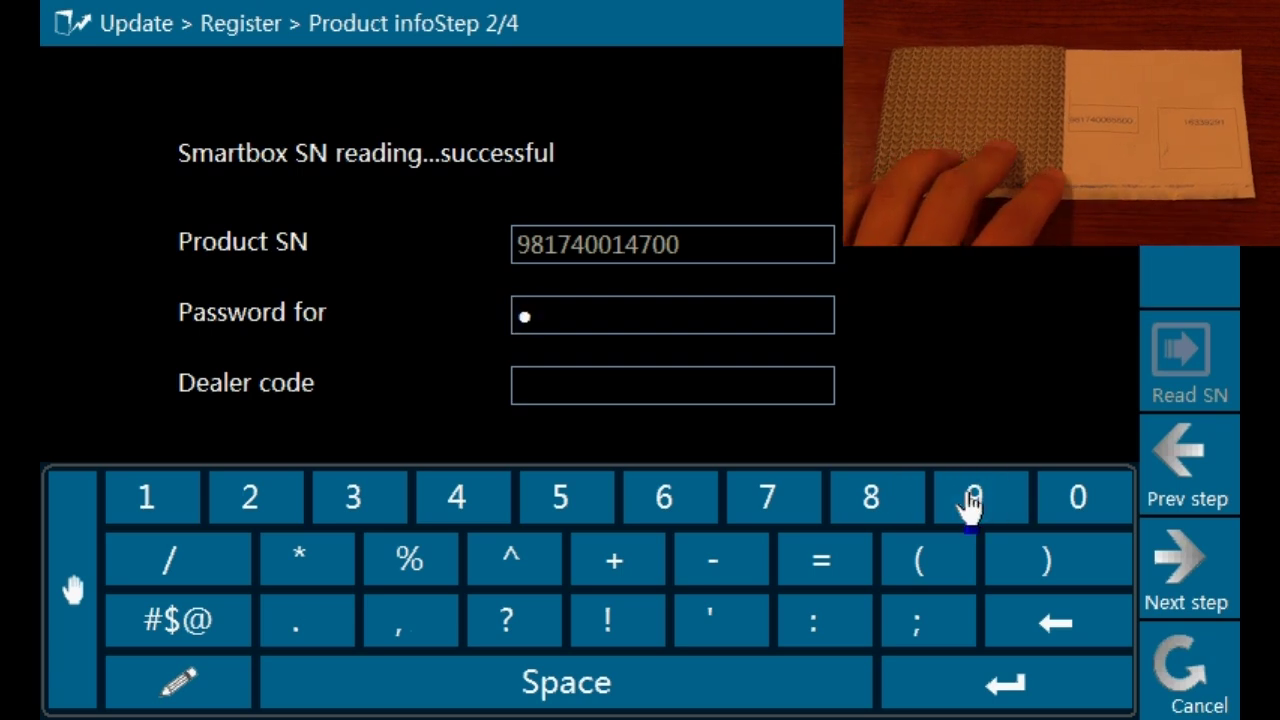
click(971, 505)
click(572, 512)
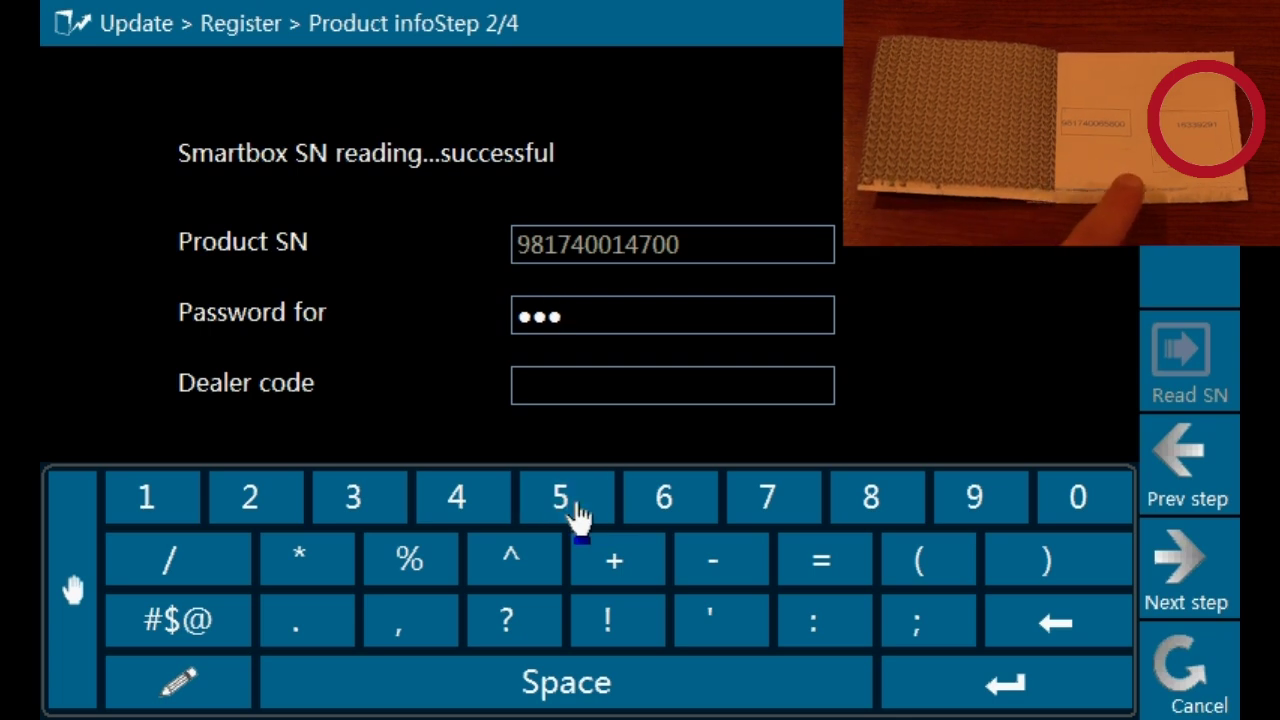
click(765, 490)
click(866, 494)
click(580, 513)
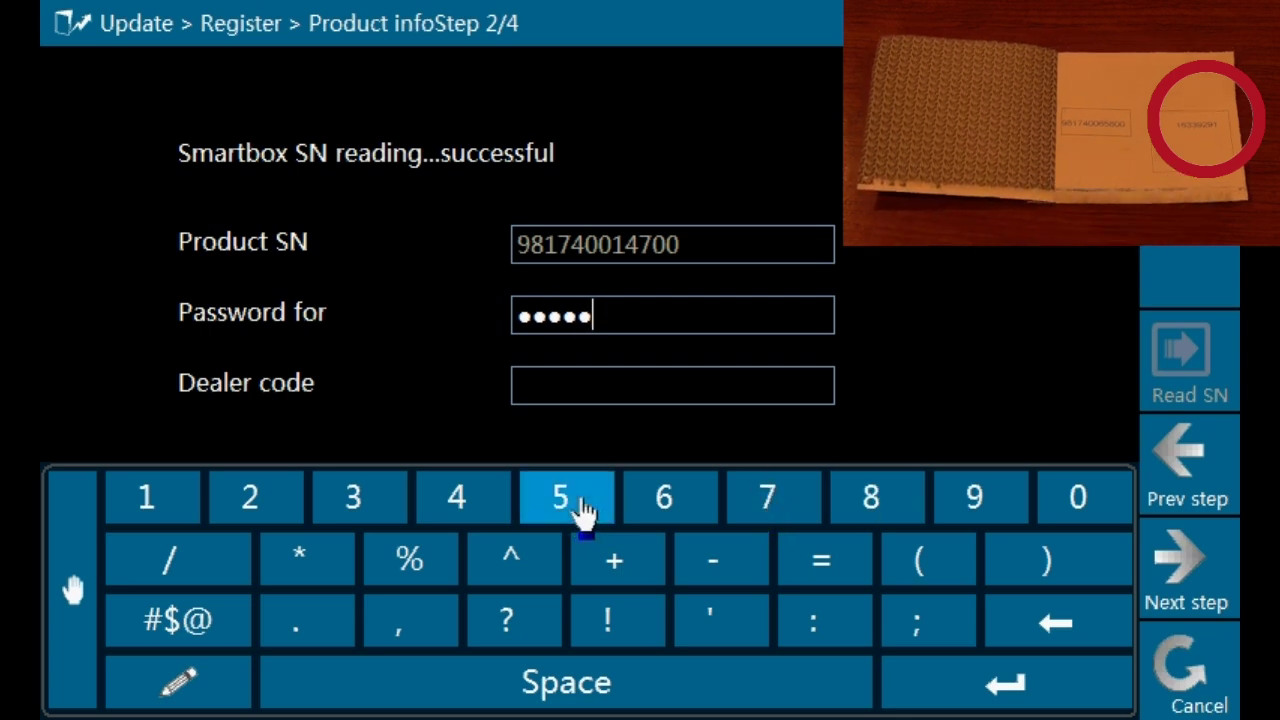
click(278, 512)
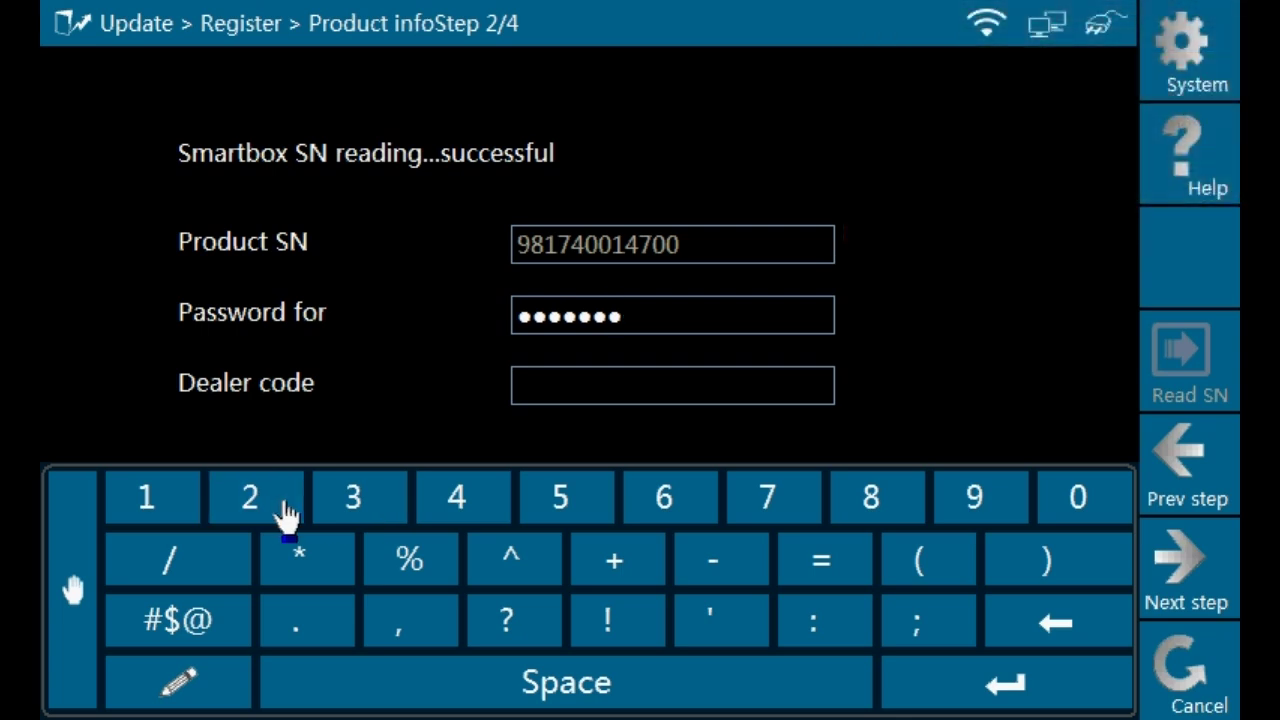
click(290, 511)
Fill in the dealer code and proceed to verify the product.
click(569, 400)
click(178, 518)
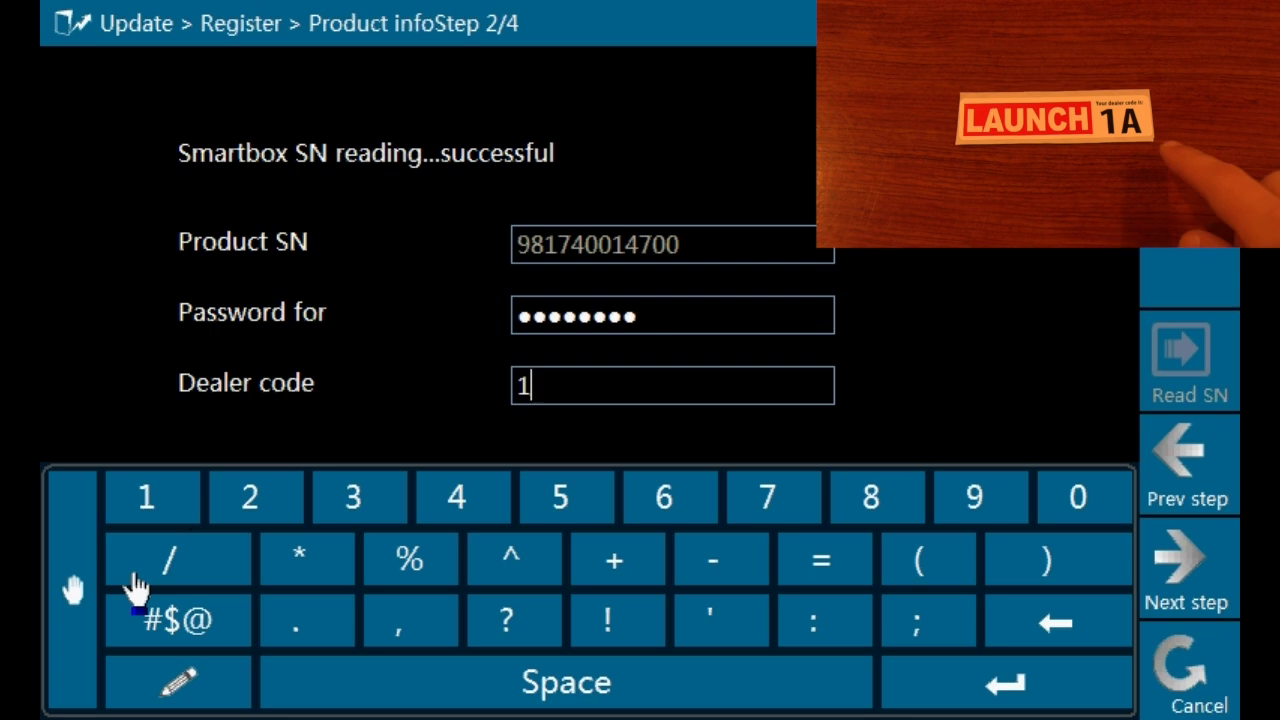
click(138, 620)
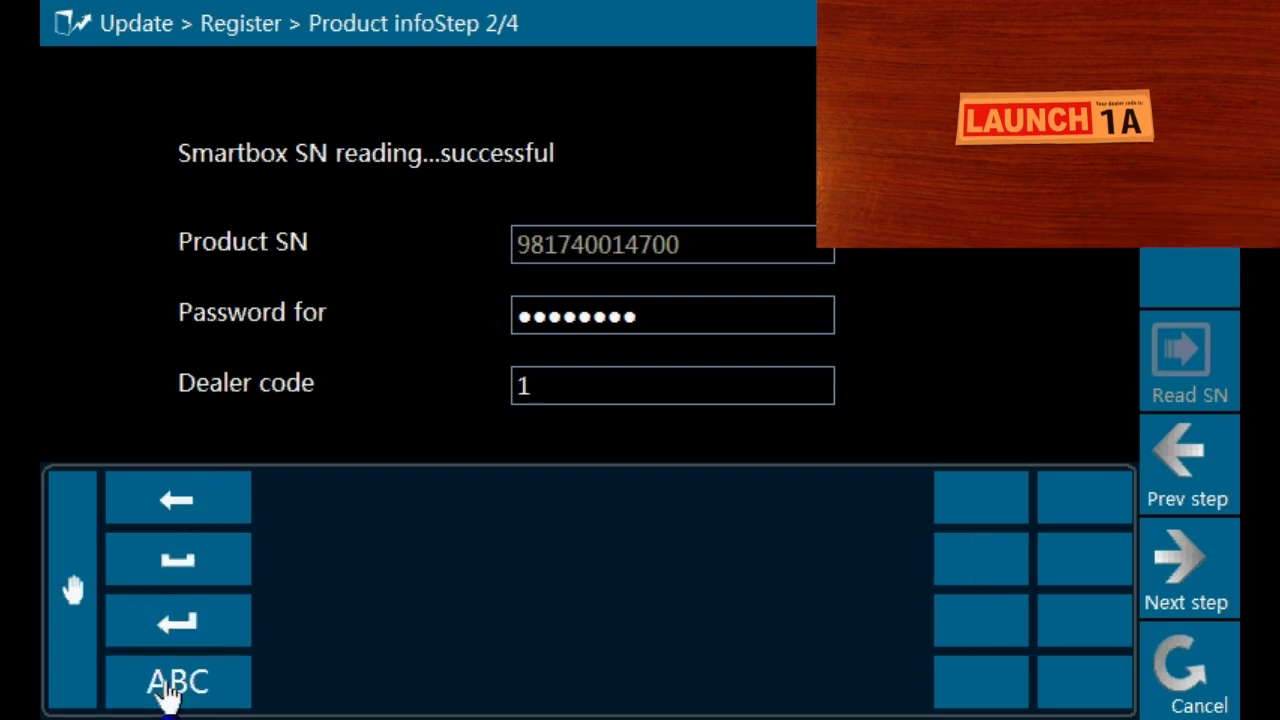
click(166, 684)
click(169, 622)
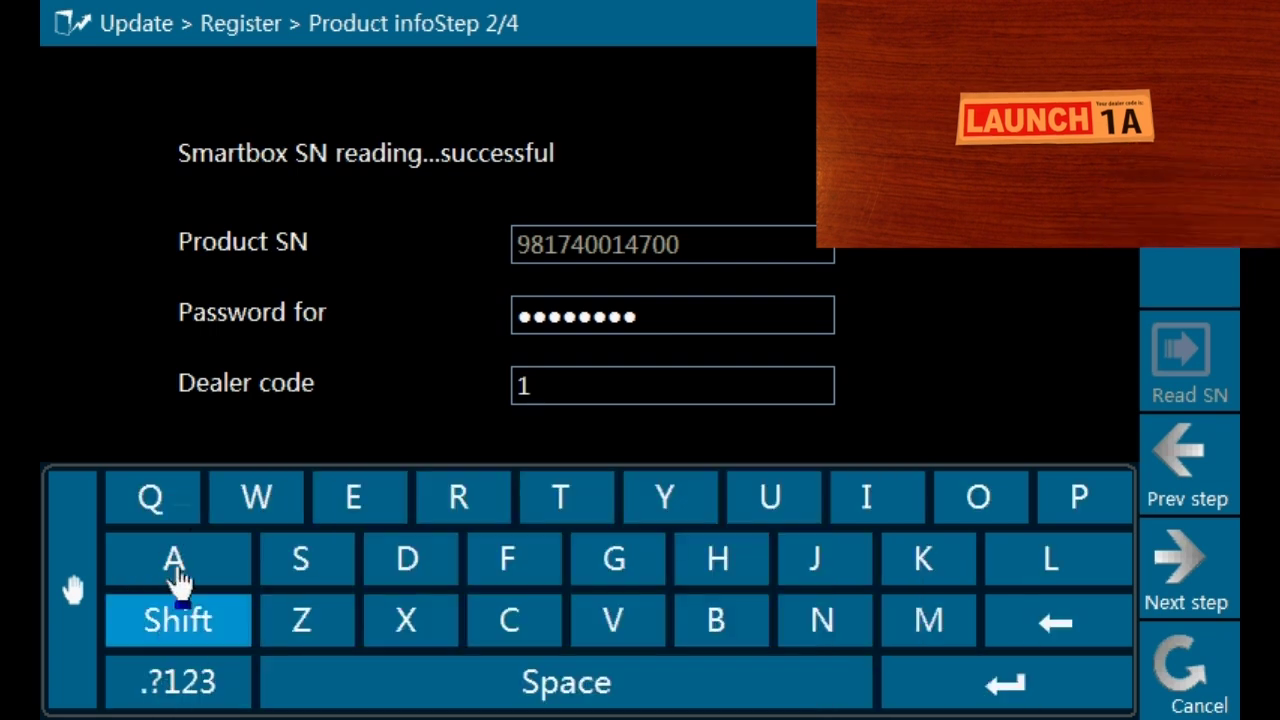
click(177, 574)
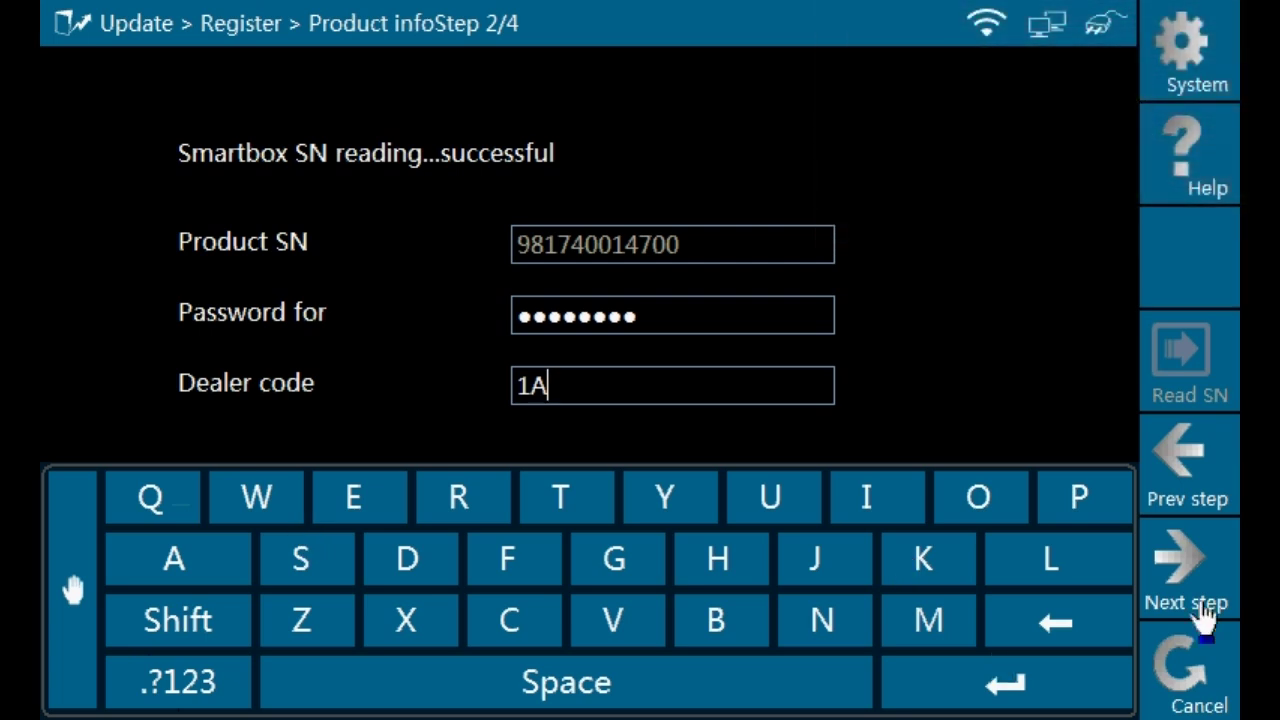
click(1208, 600)
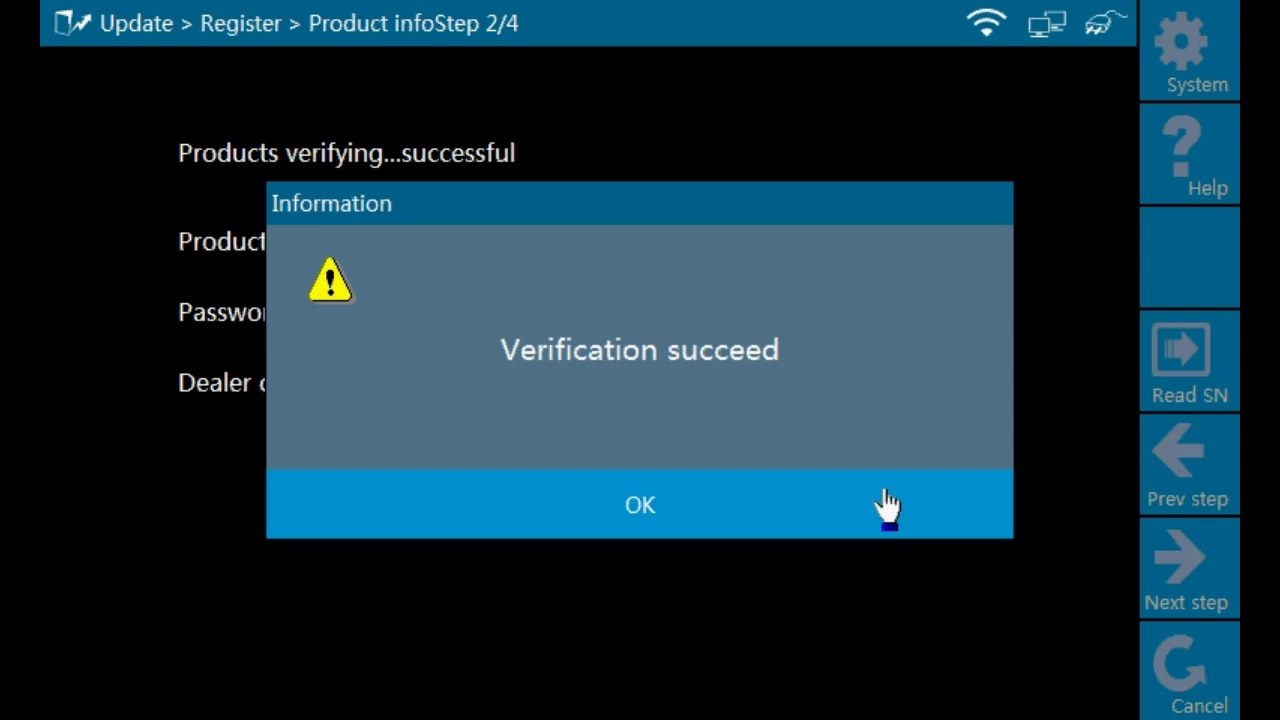
Dismiss the verification message and type the letters of the member name.
click(886, 507)
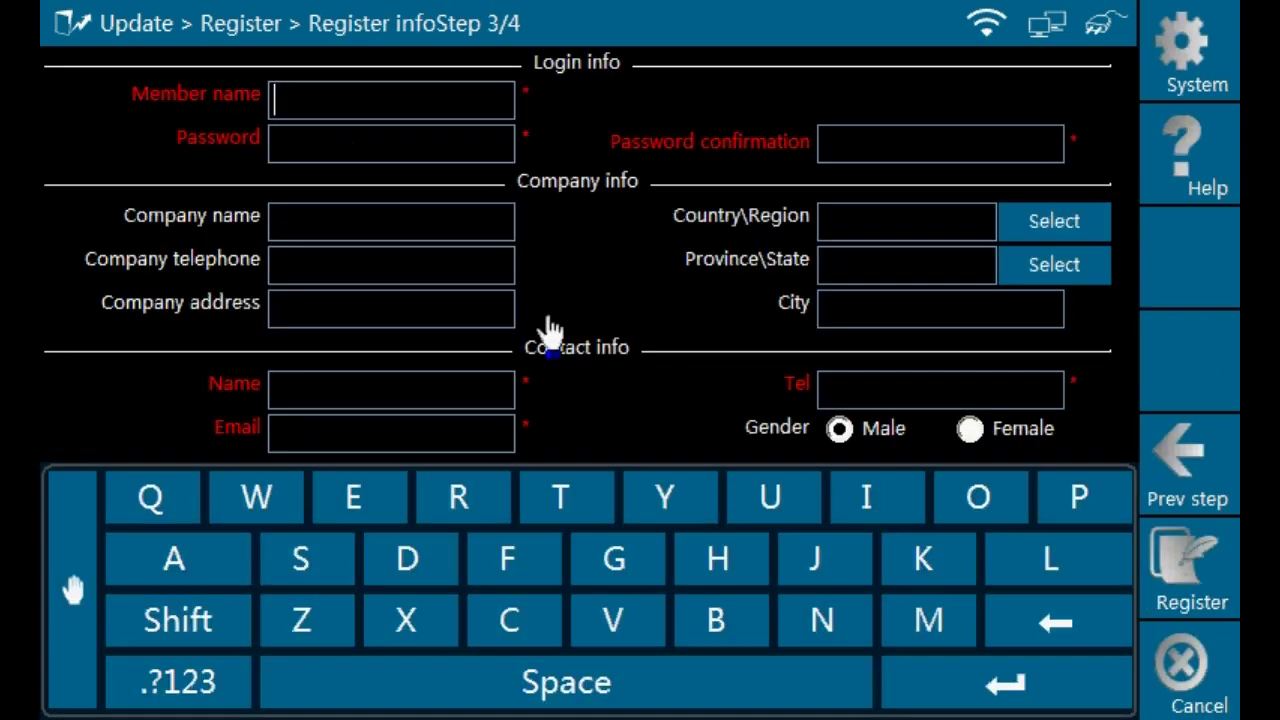
click(410, 566)
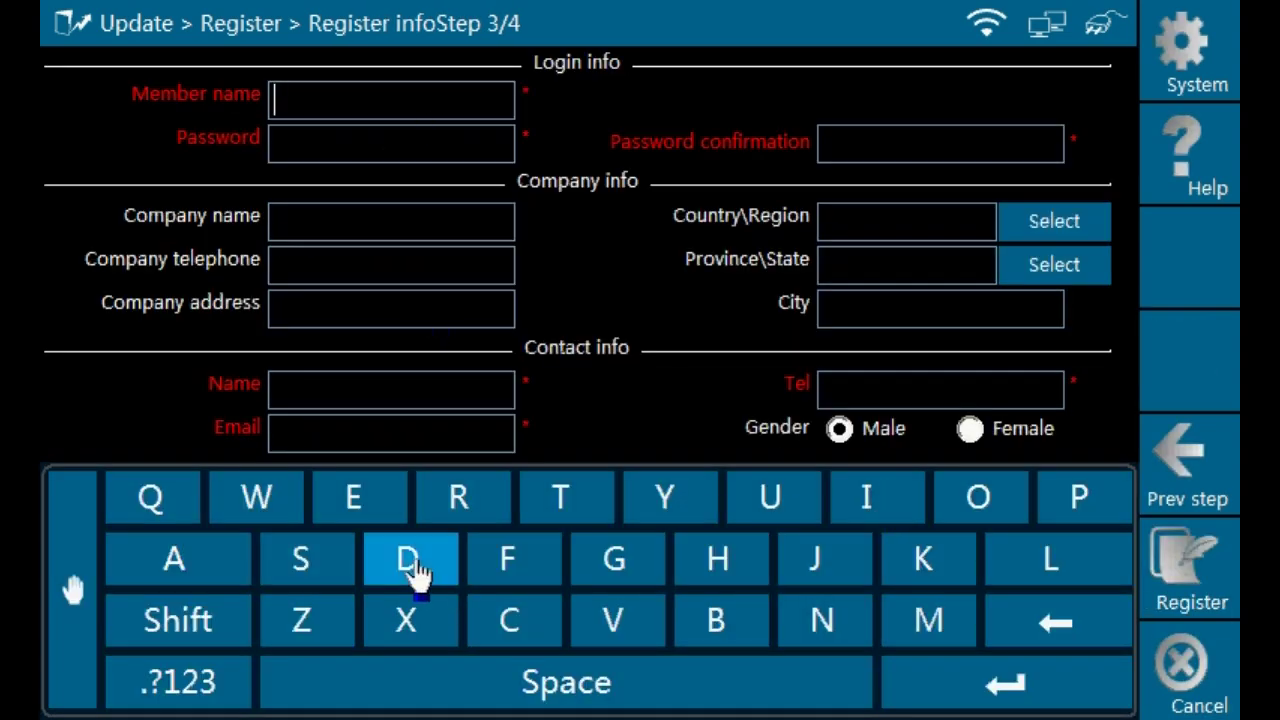
click(371, 508)
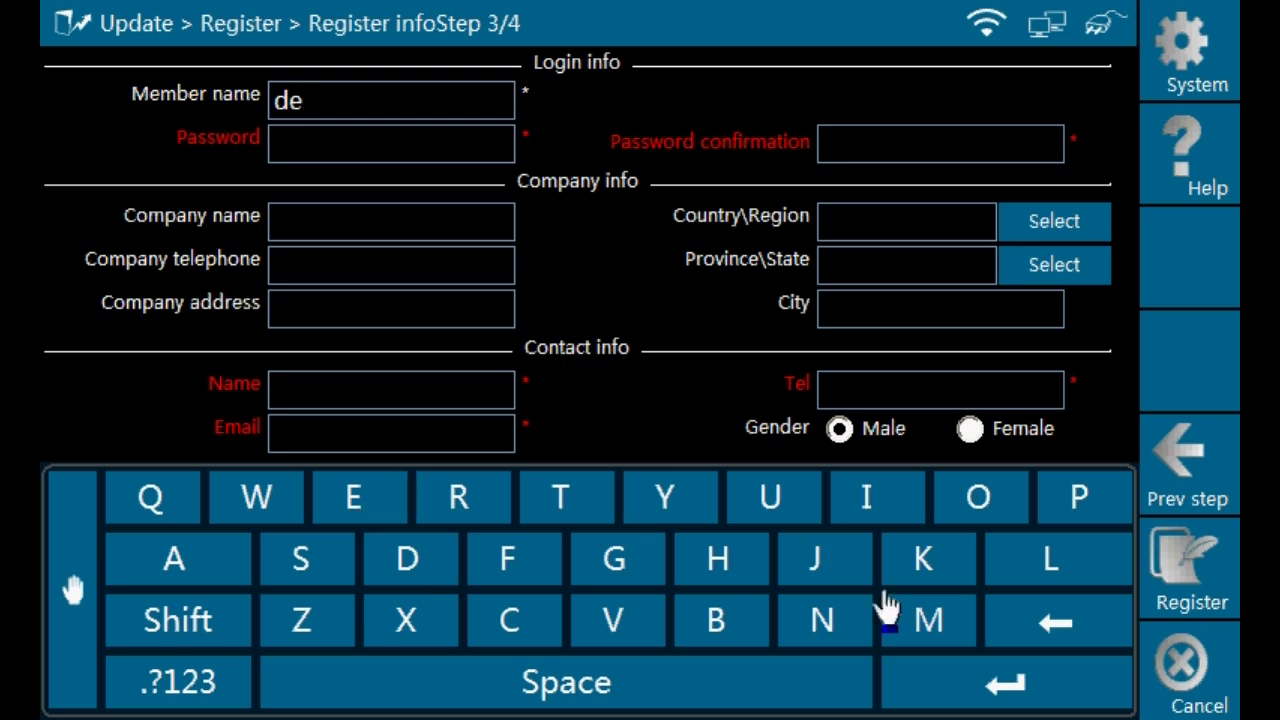
click(895, 612)
click(981, 514)
click(629, 571)
click(415, 572)
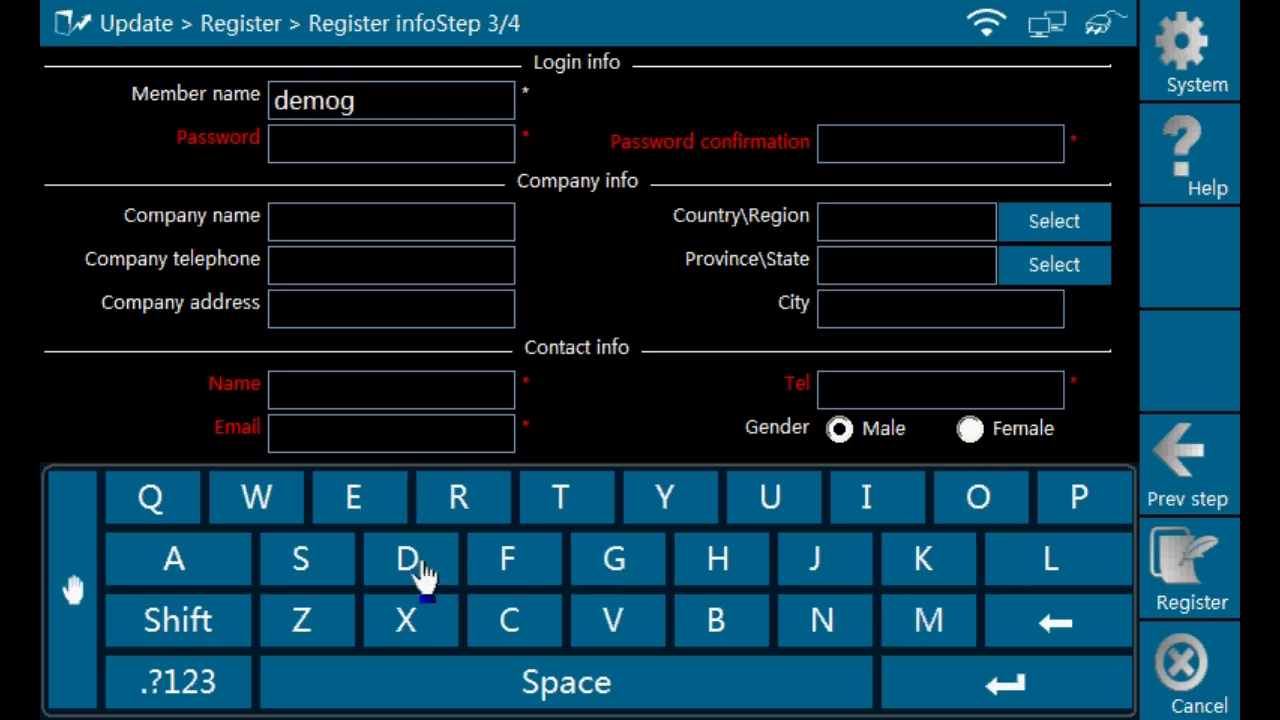
click(326, 577)
Finish the member name with digits, submit the registration and confirm Successful register.
click(165, 678)
click(160, 510)
click(871, 500)
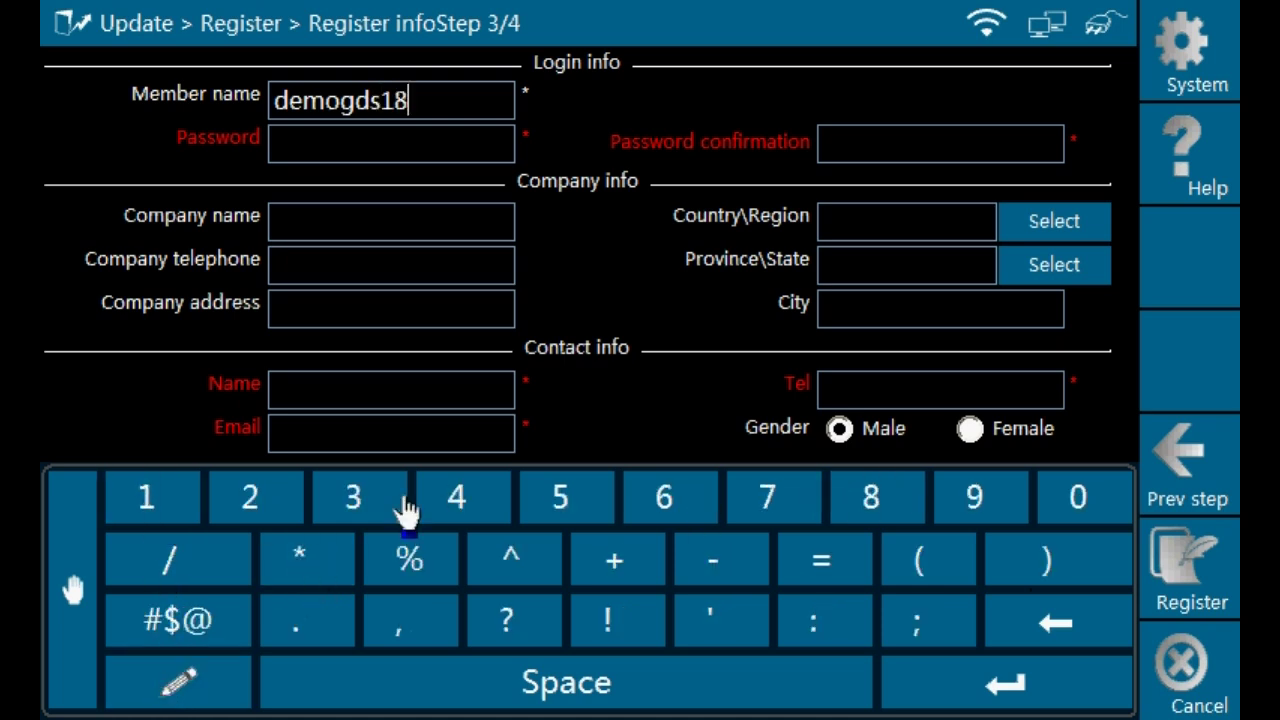
click(286, 514)
click(1083, 523)
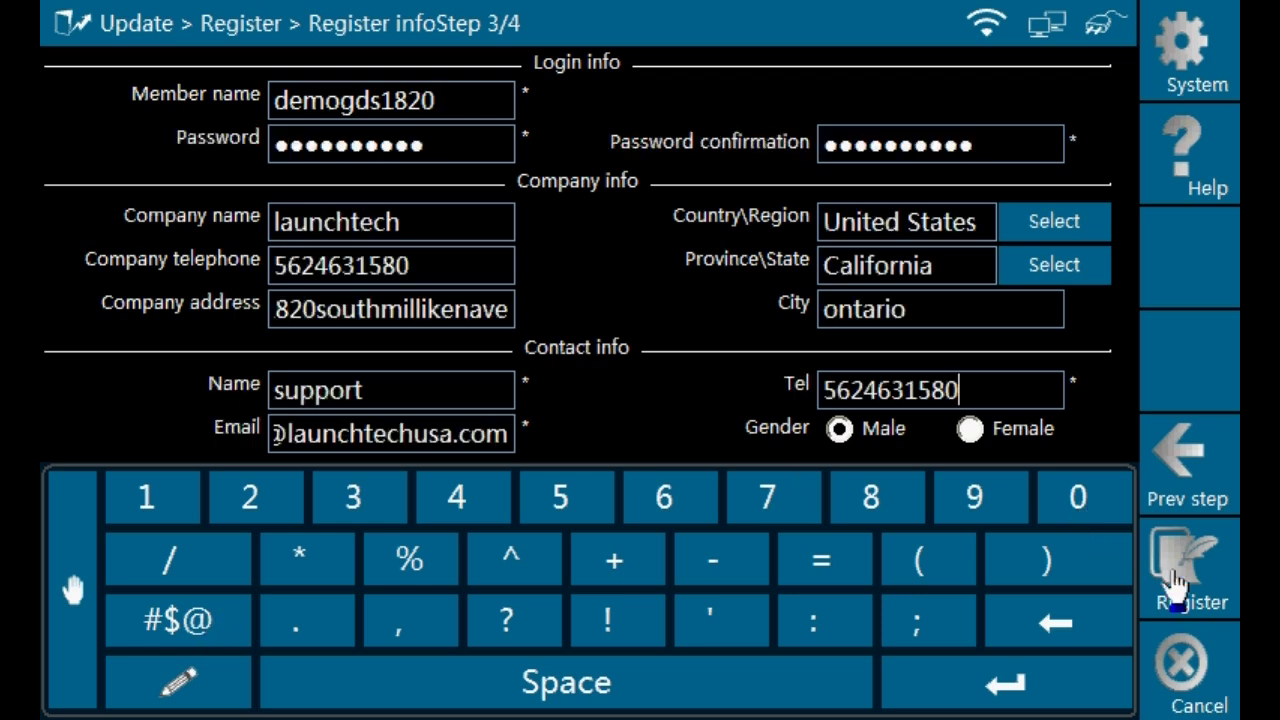
click(1179, 581)
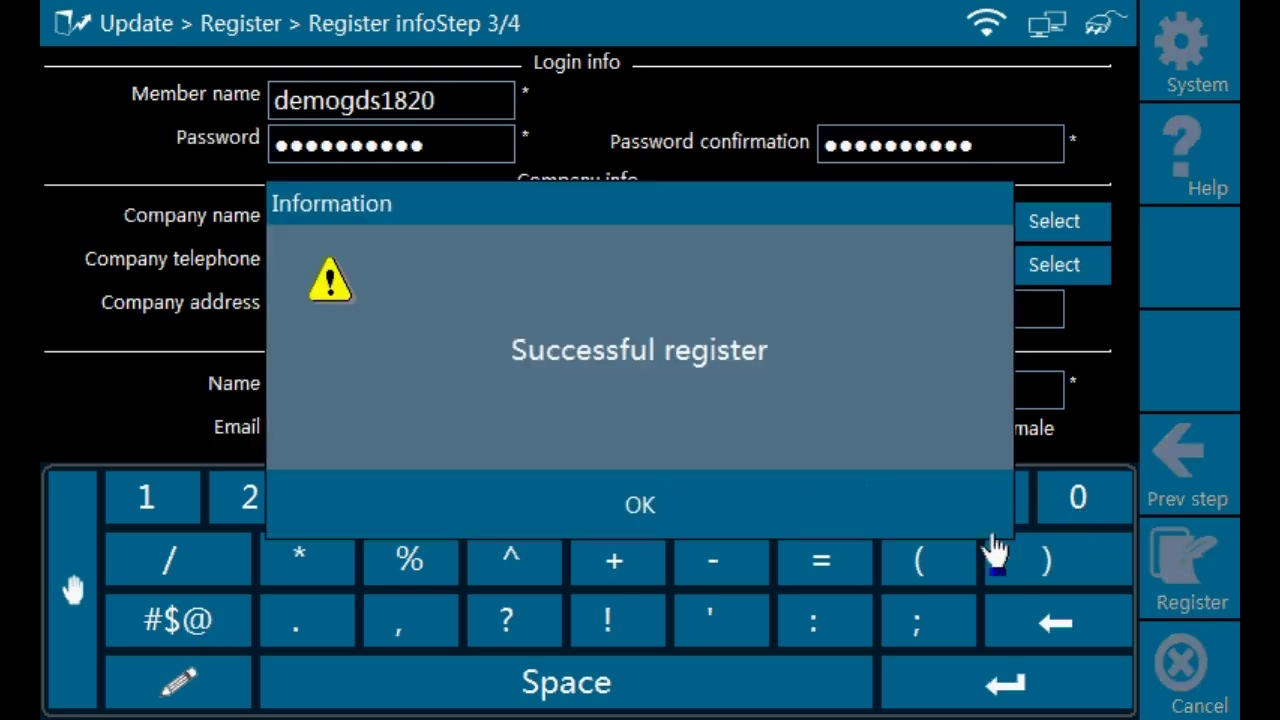
click(995, 535)
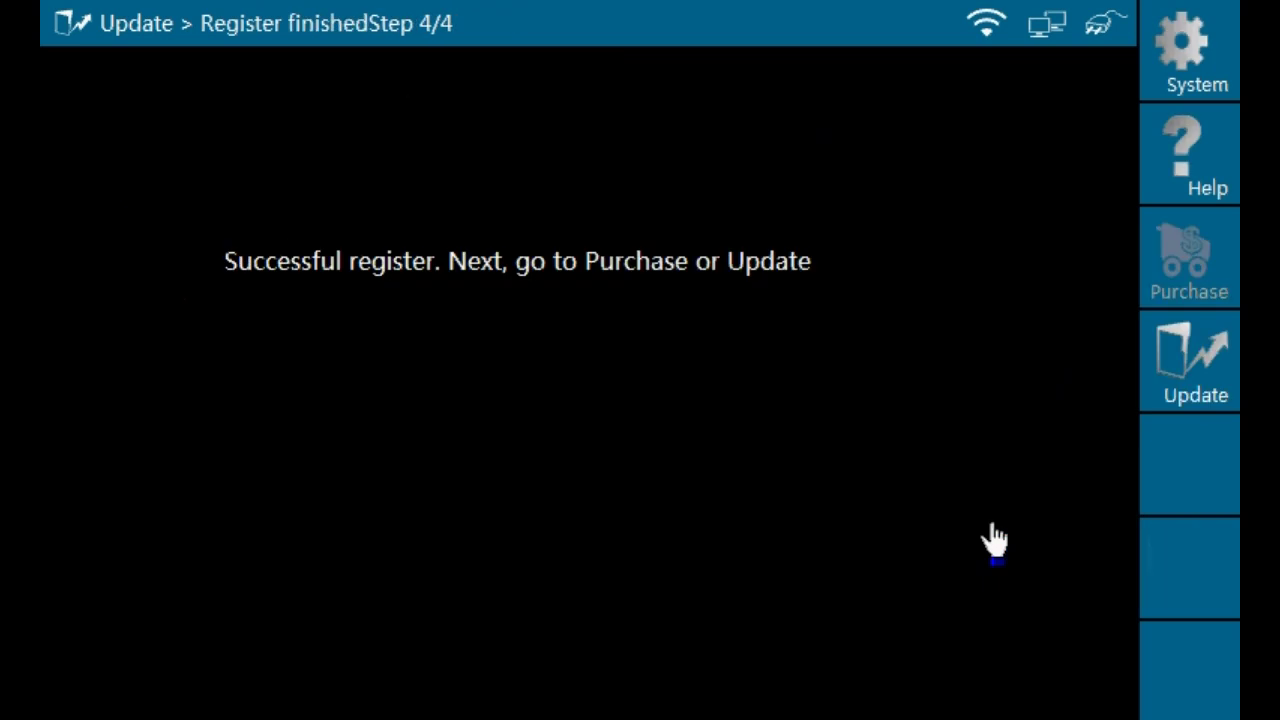
Open the car software update list, page down to its end, then back to the top.
click(1190, 368)
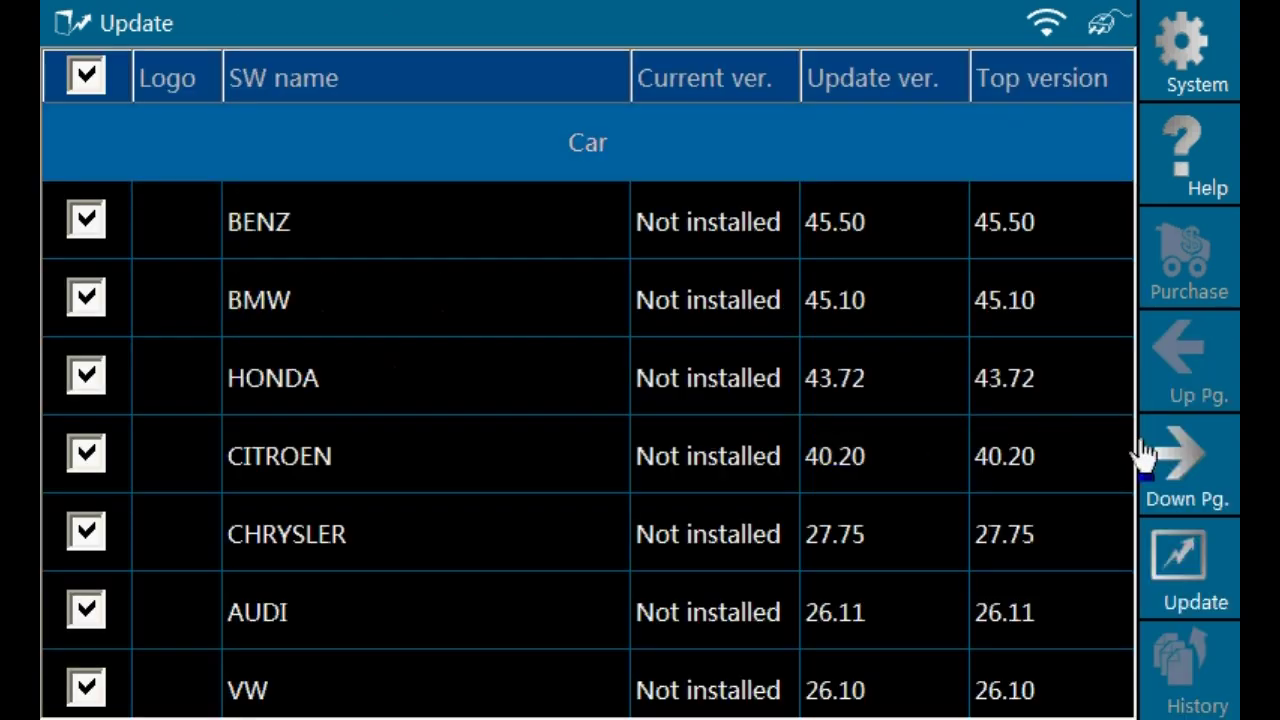
click(1199, 461)
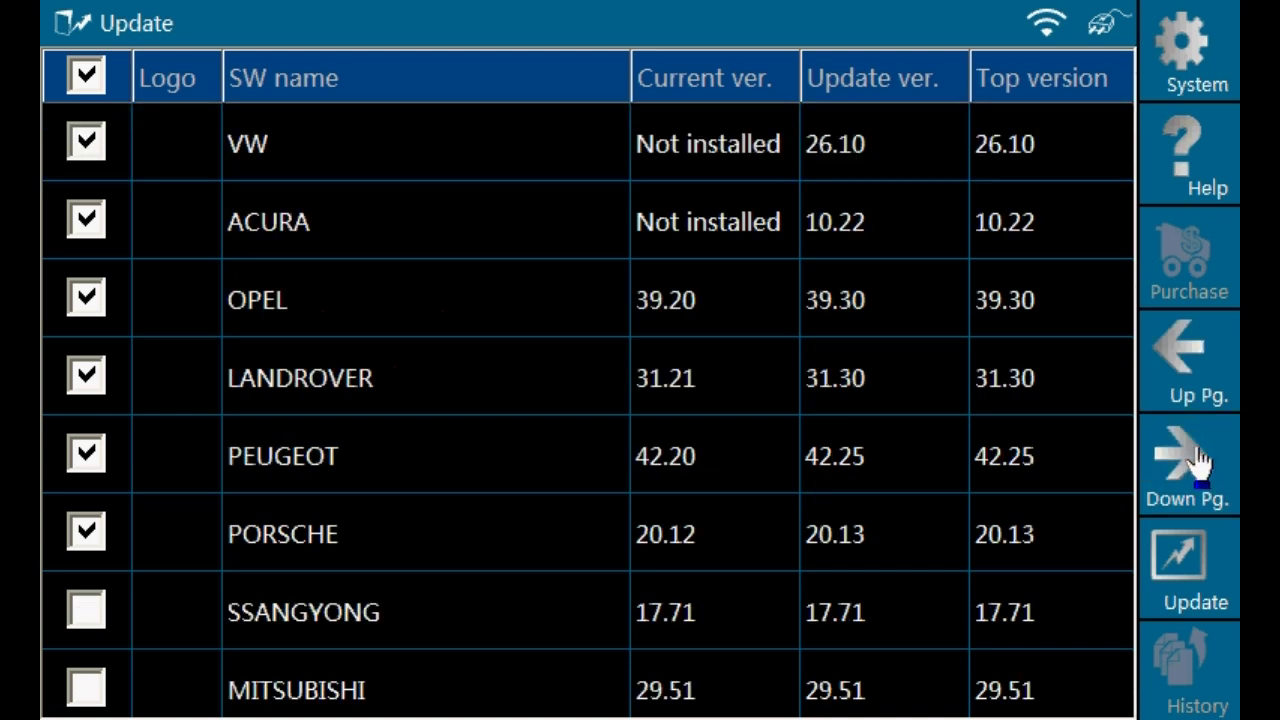
click(1199, 461)
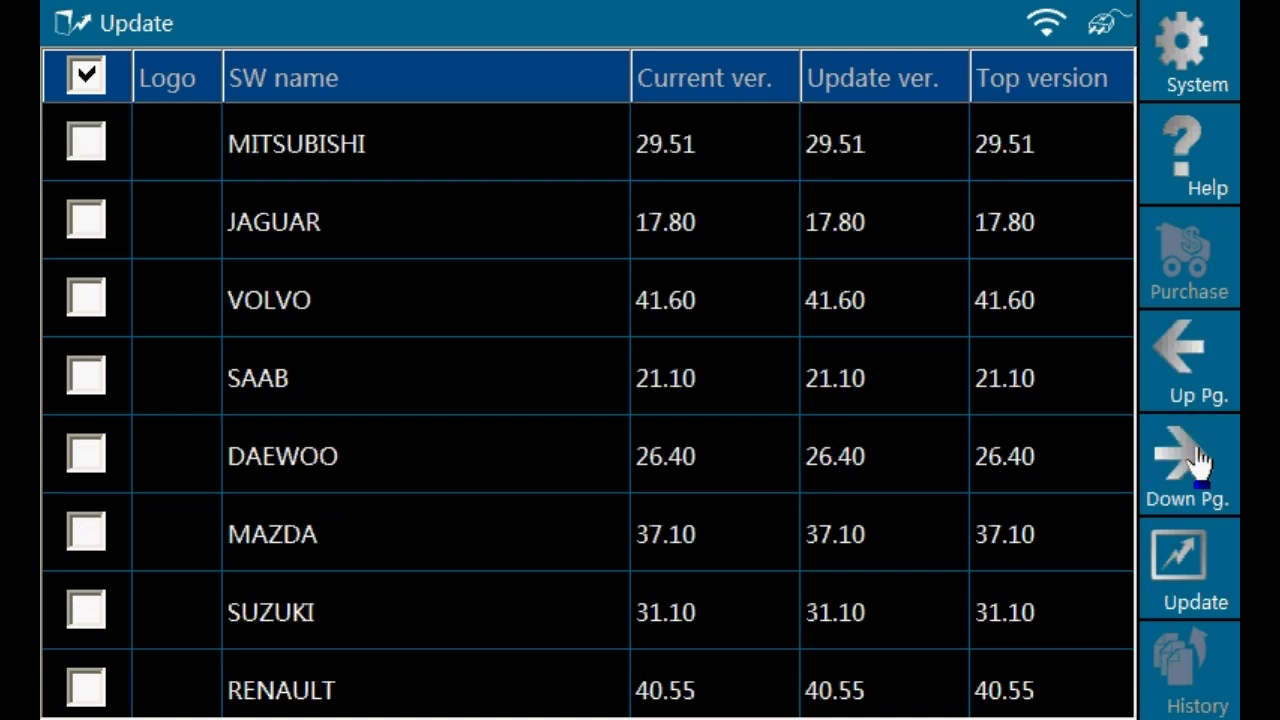
click(1199, 461)
click(1199, 461)
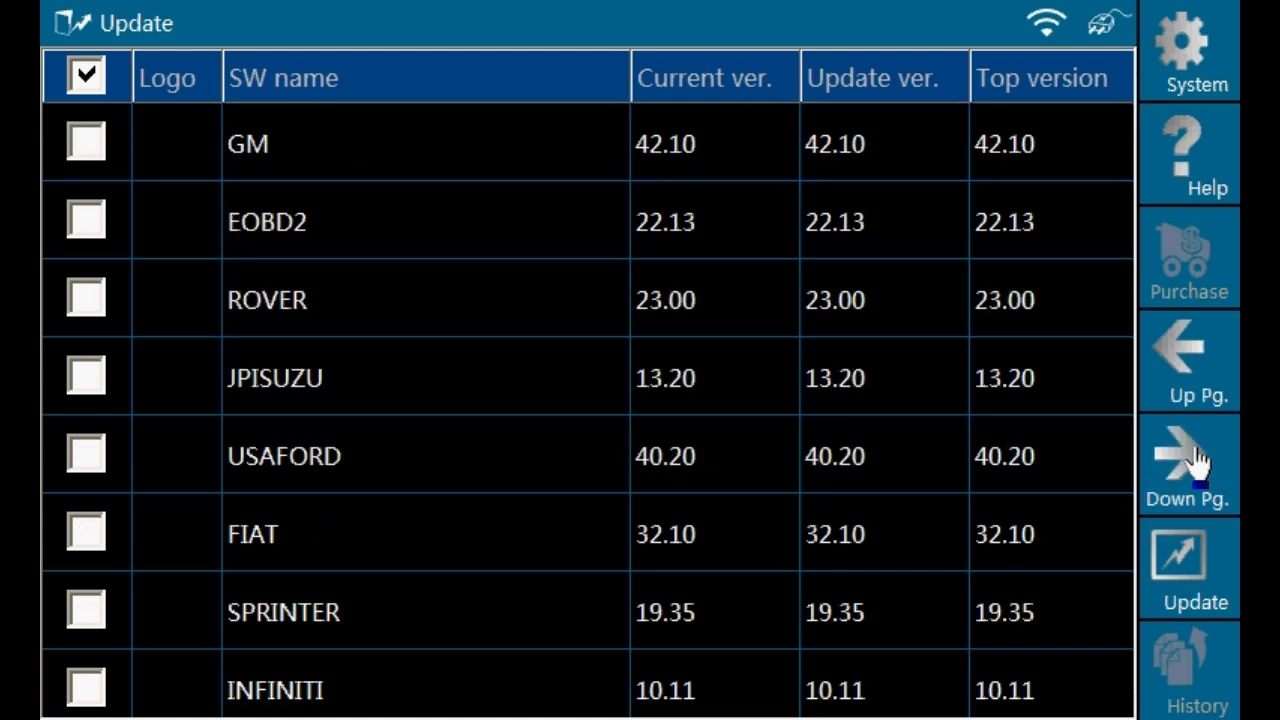
click(1198, 458)
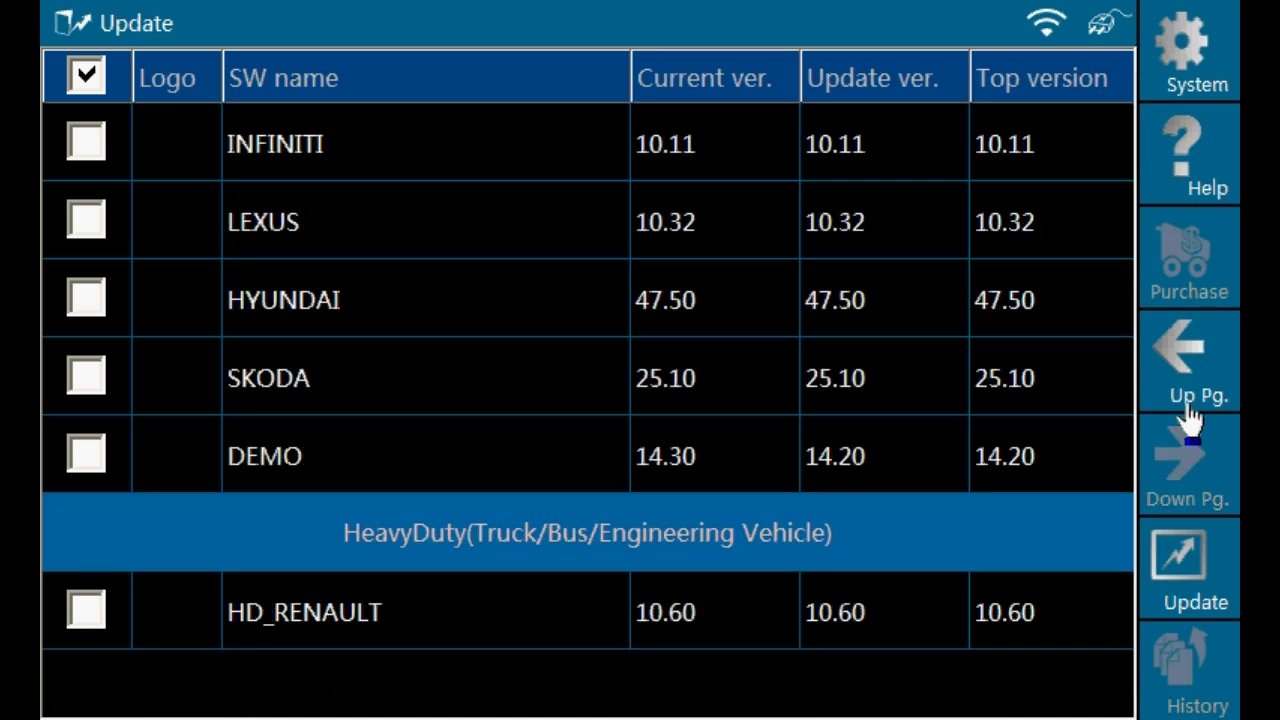
click(1190, 415)
click(1190, 417)
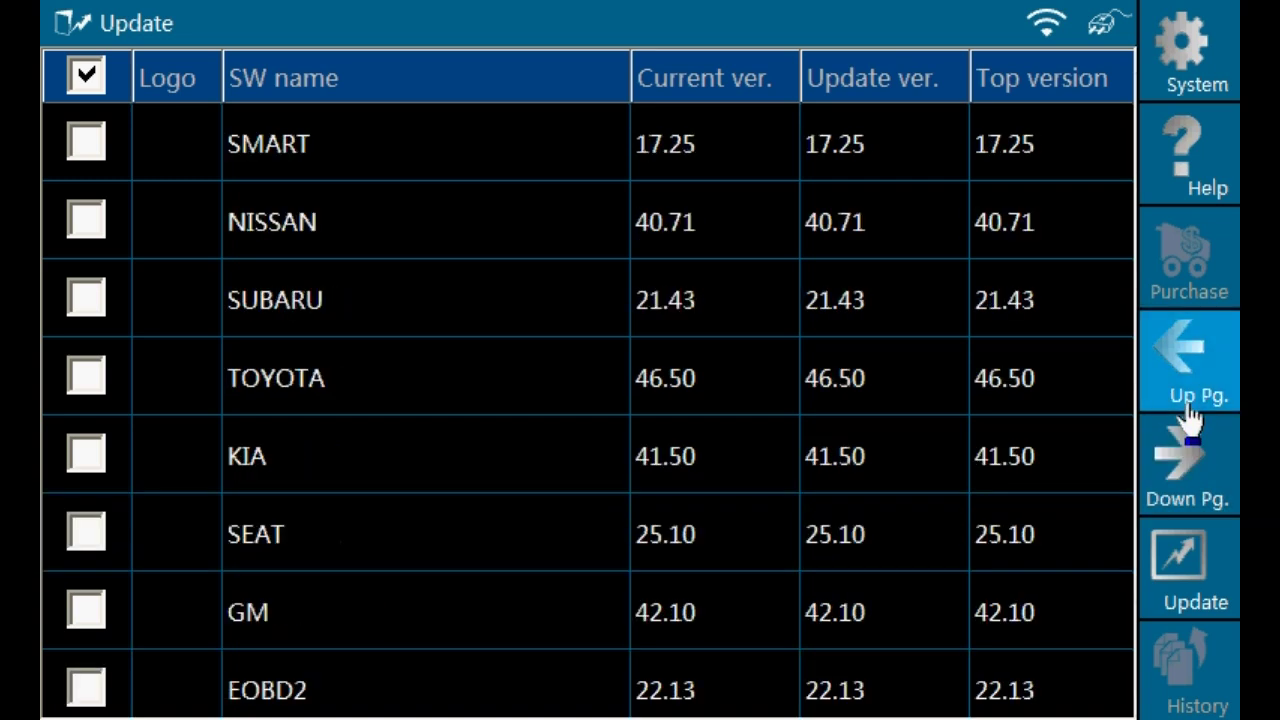
click(1190, 415)
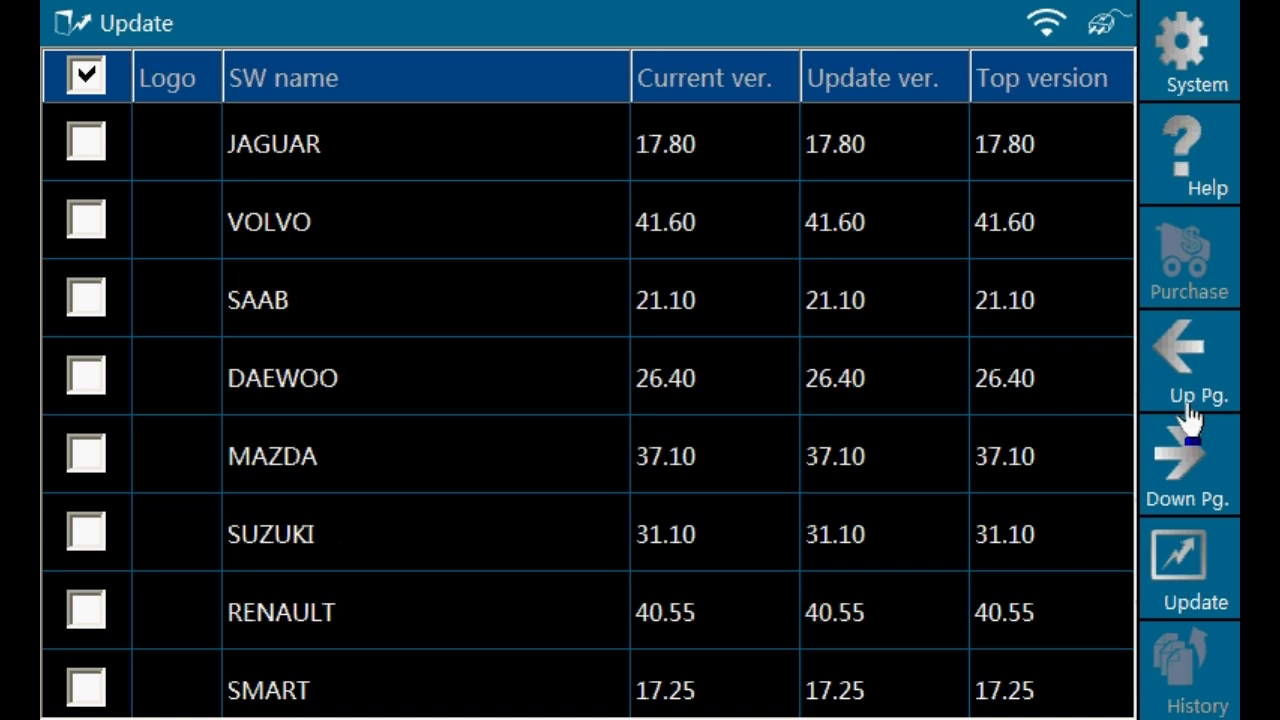
click(1190, 415)
click(1190, 415)
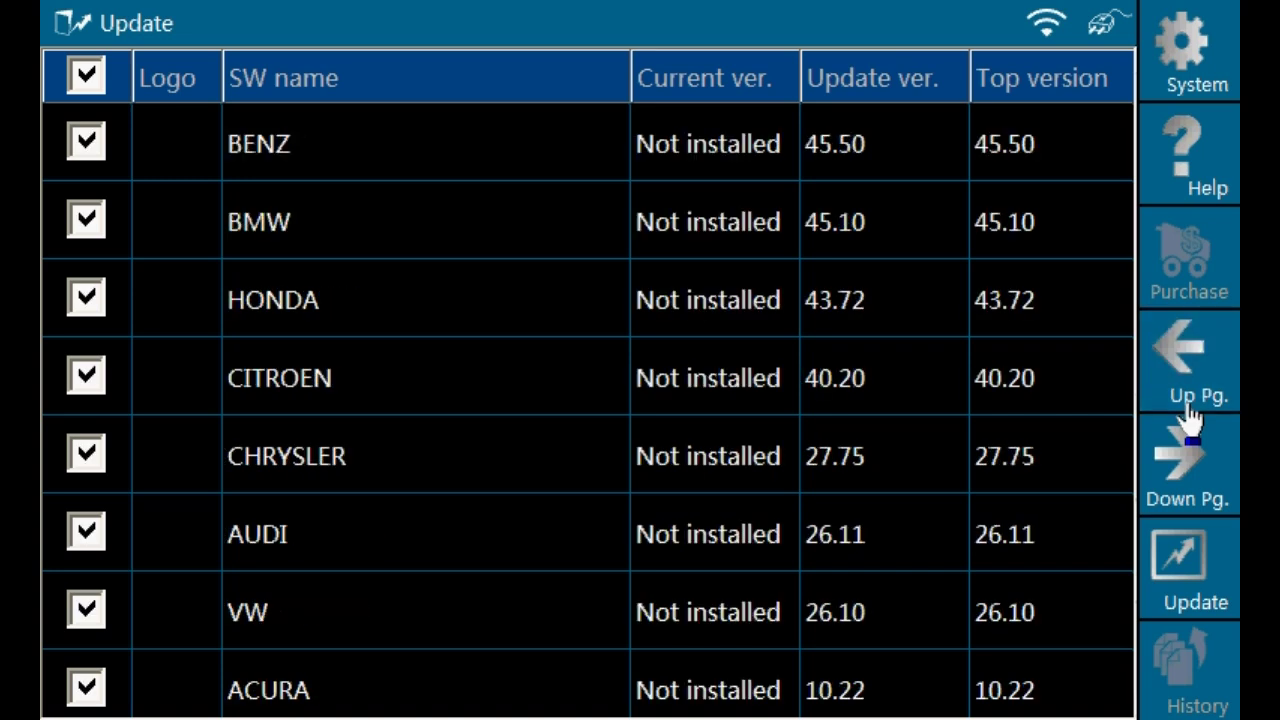
click(1190, 415)
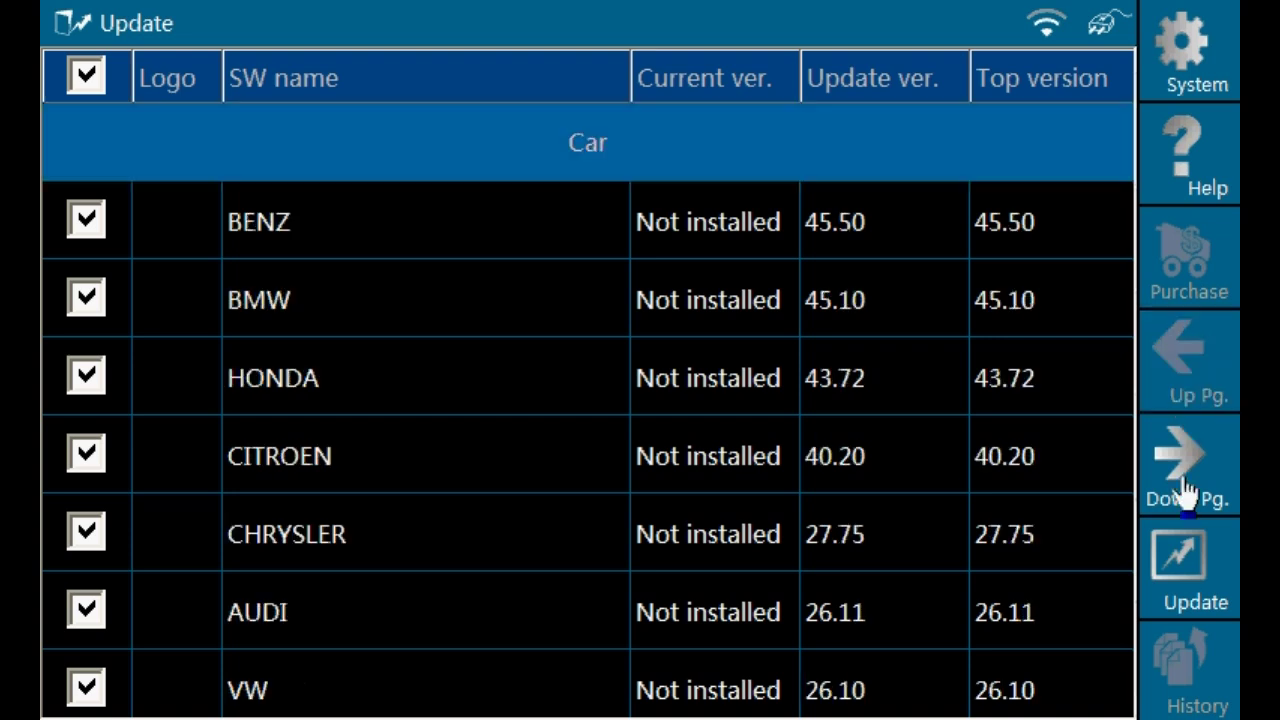
Run the one-key update for all 12 car packages and go back once every install succeeds.
click(1187, 578)
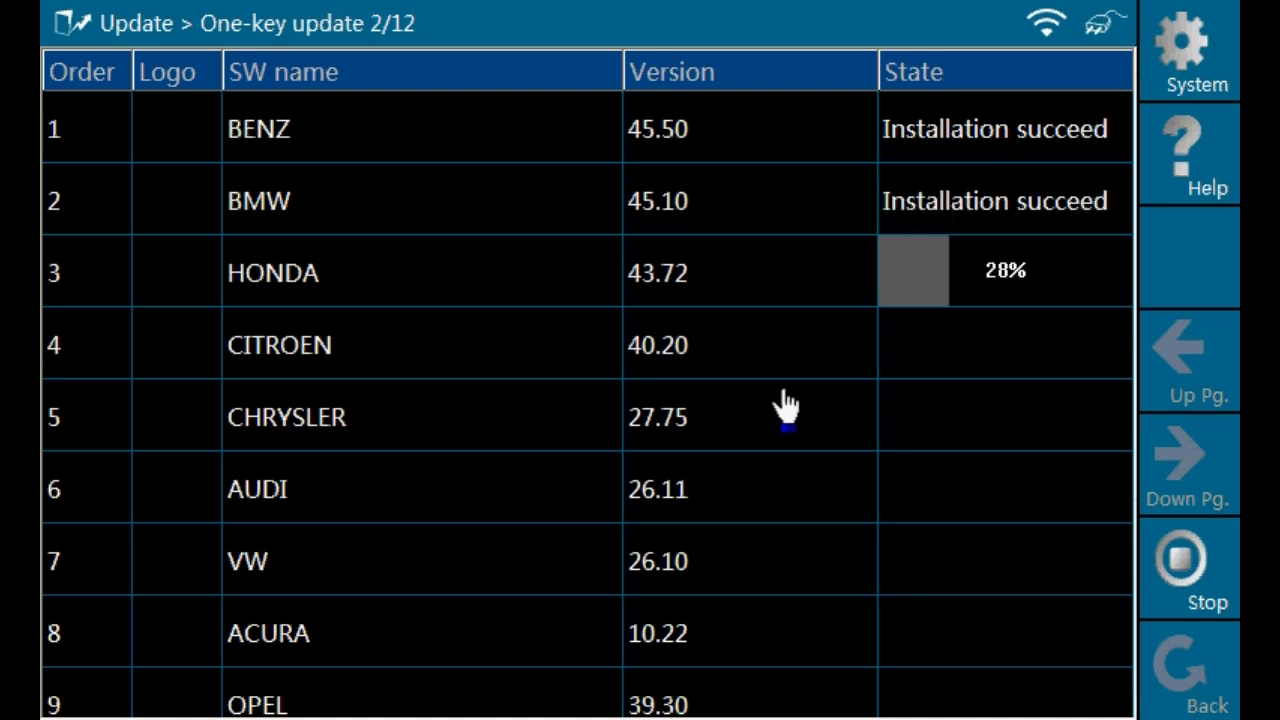
click(631, 130)
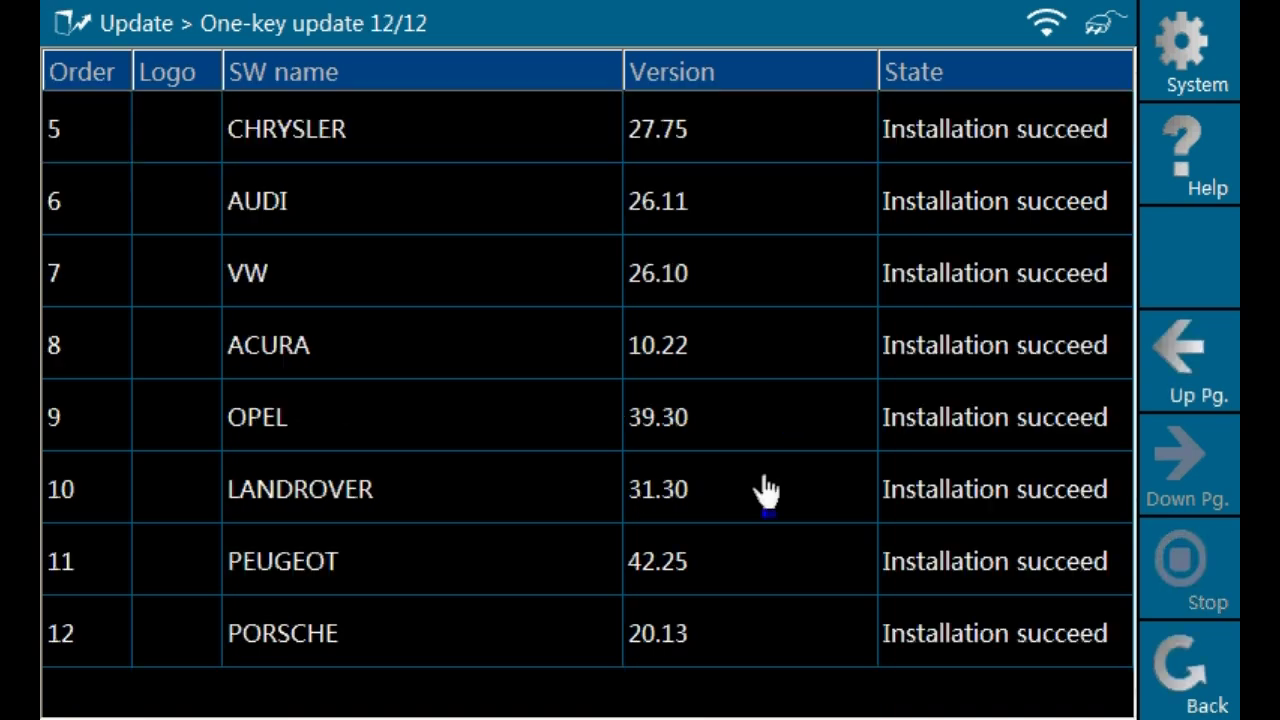
click(1174, 668)
Choose Exit Program from the System Option dialog to close the Update section.
click(1206, 80)
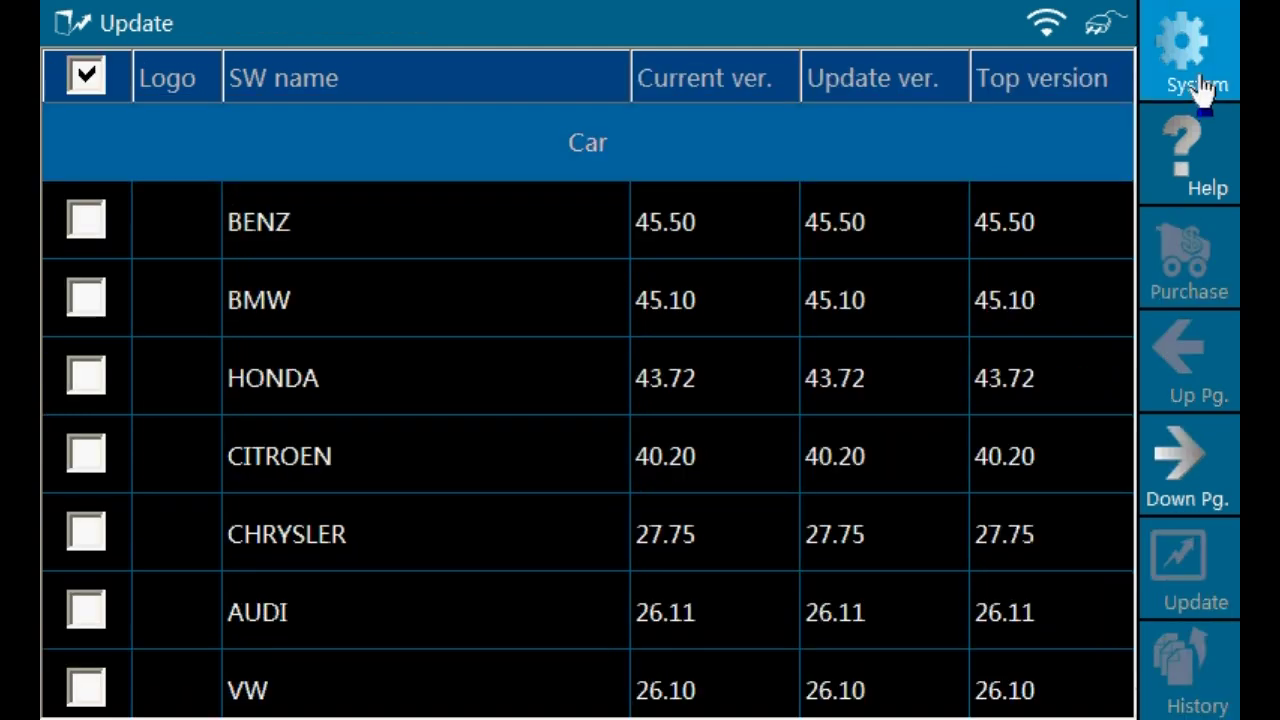
click(950, 280)
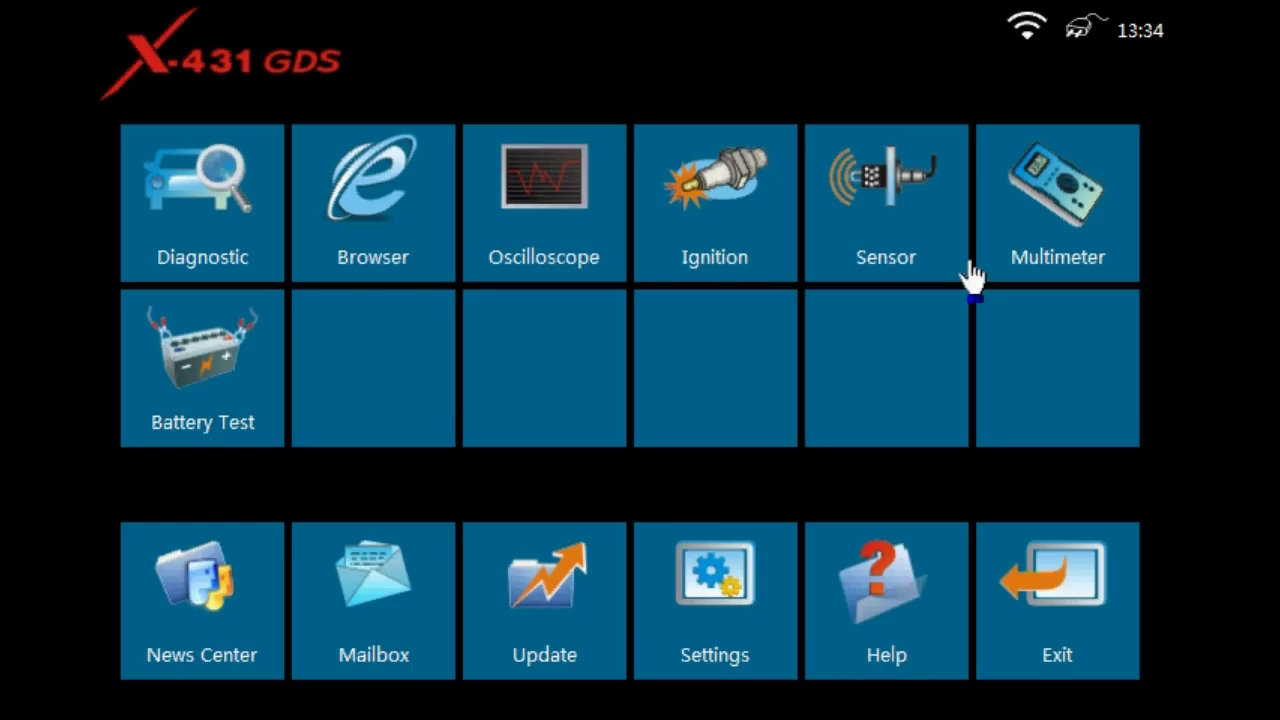